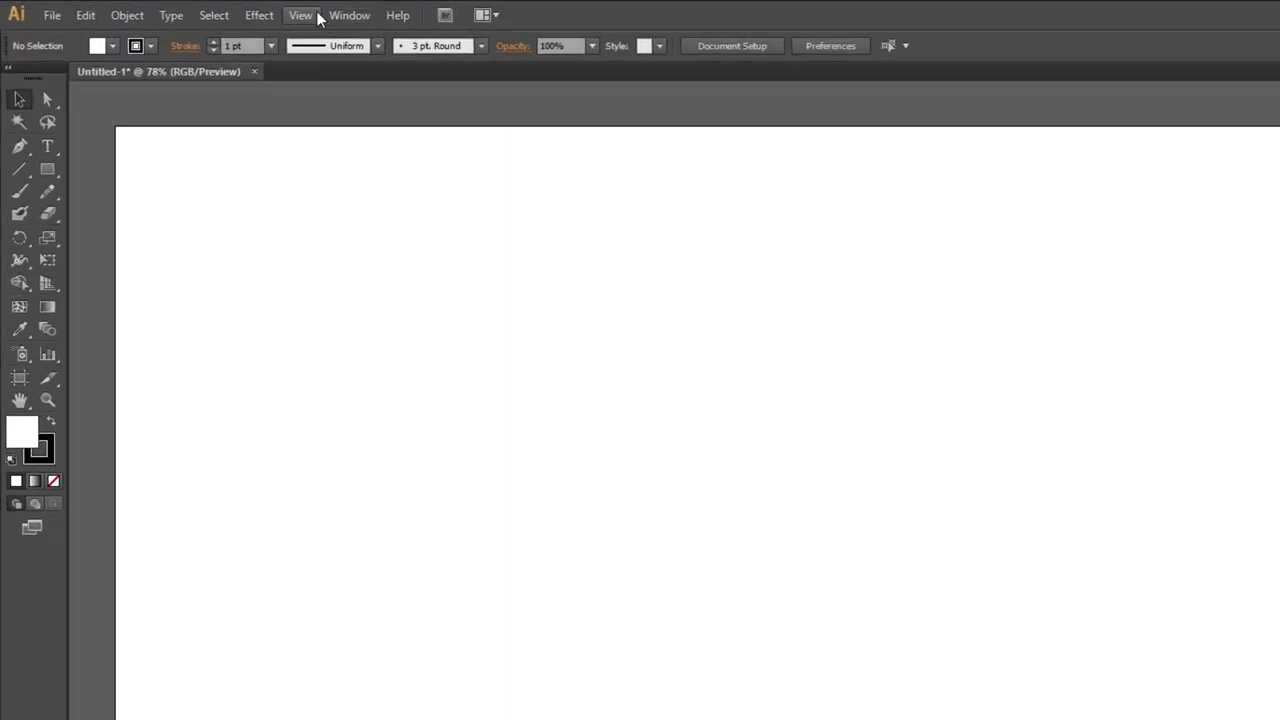
- Show the grid over the artboard and turn on Snap to Grid
left_click(214, 10)
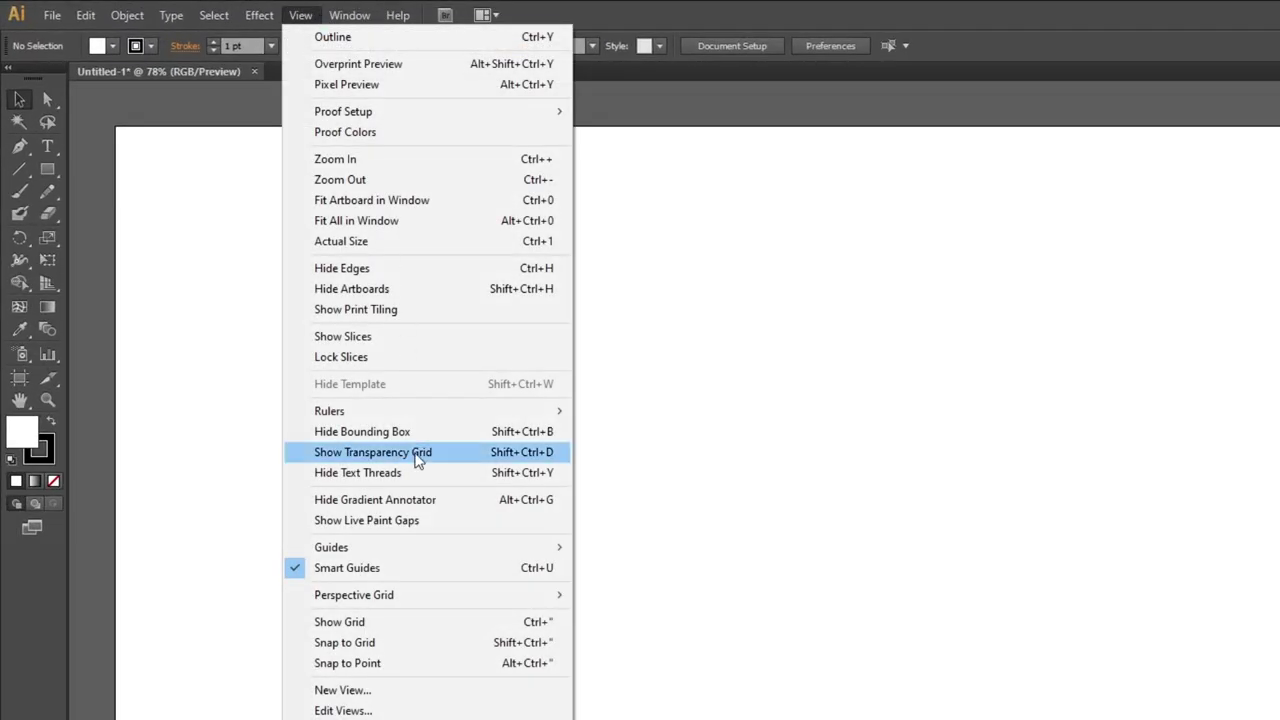
left_click(423, 622)
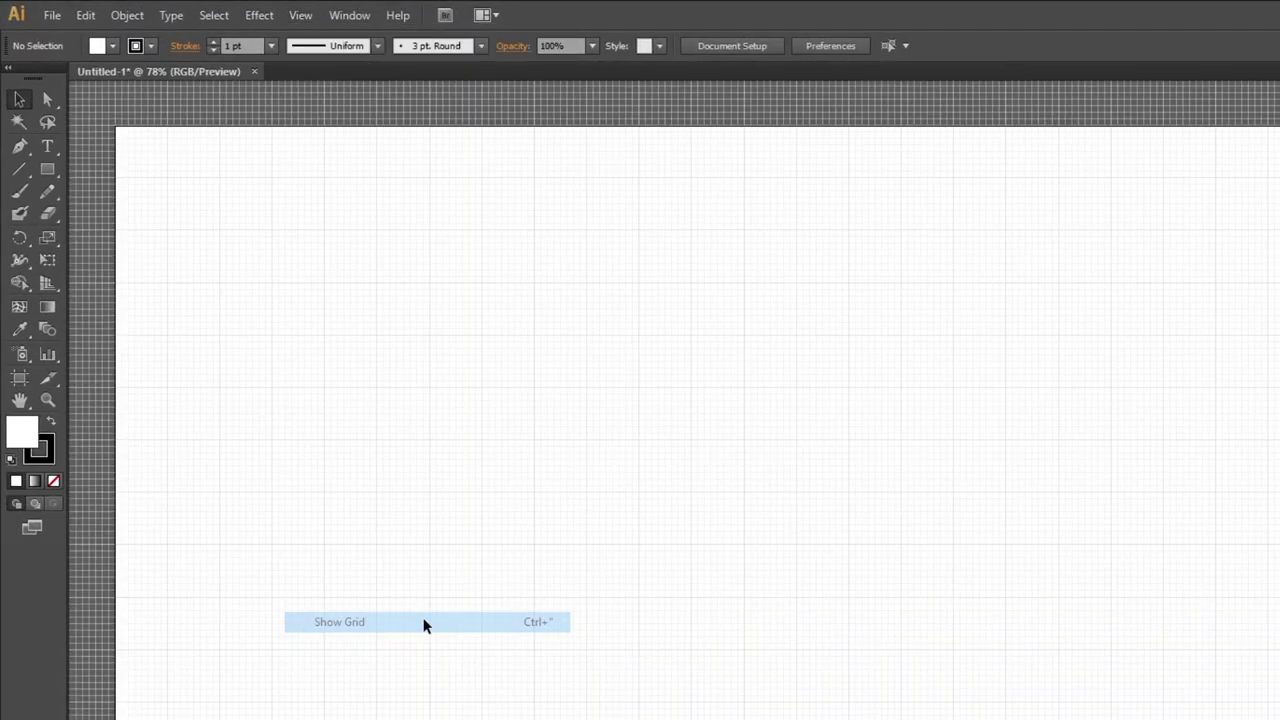
left_click(311, 17)
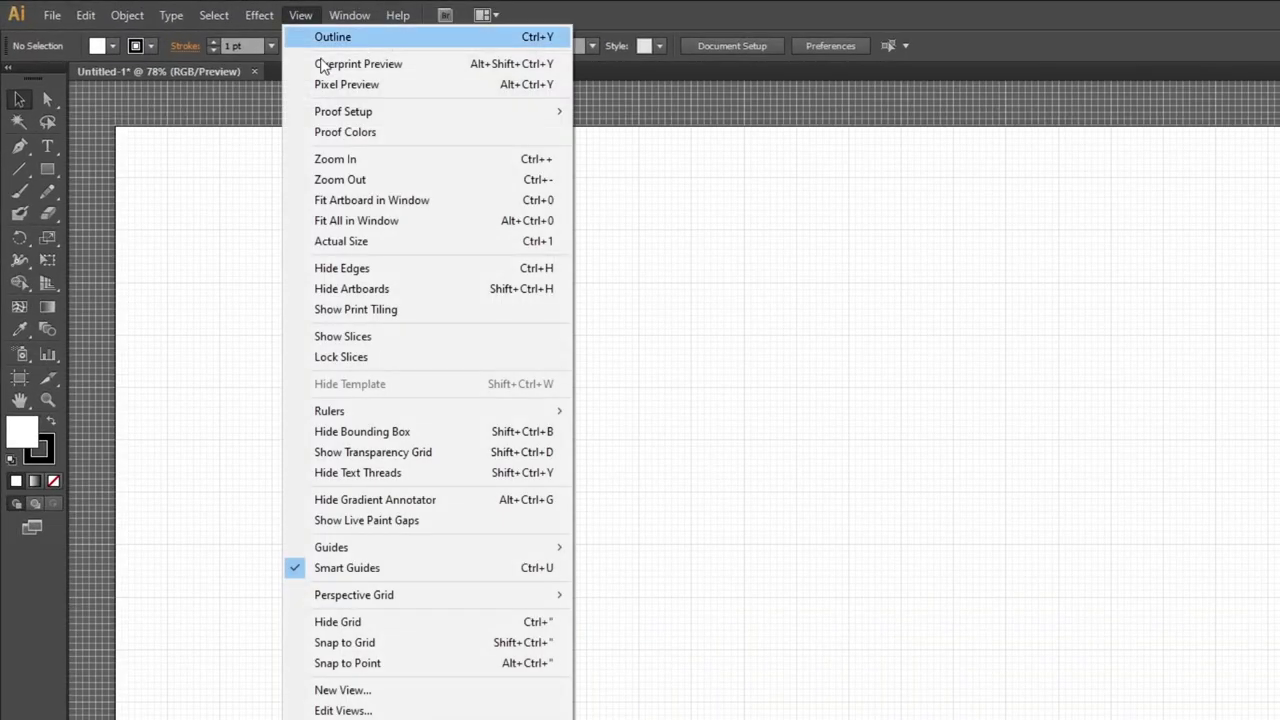
left_click(381, 645)
- Zoom in on the artboard centre and draw a 288 px circle there
left_click(47, 399)
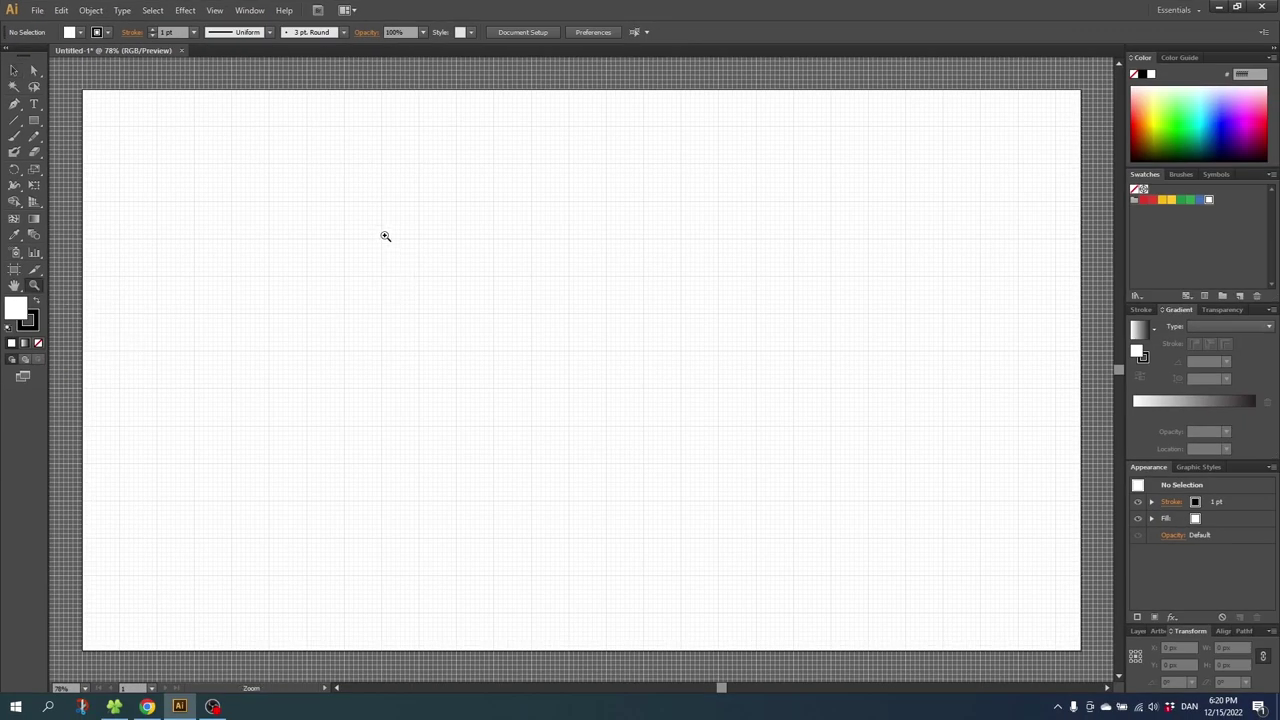
left_click_drag(384, 230, 794, 520)
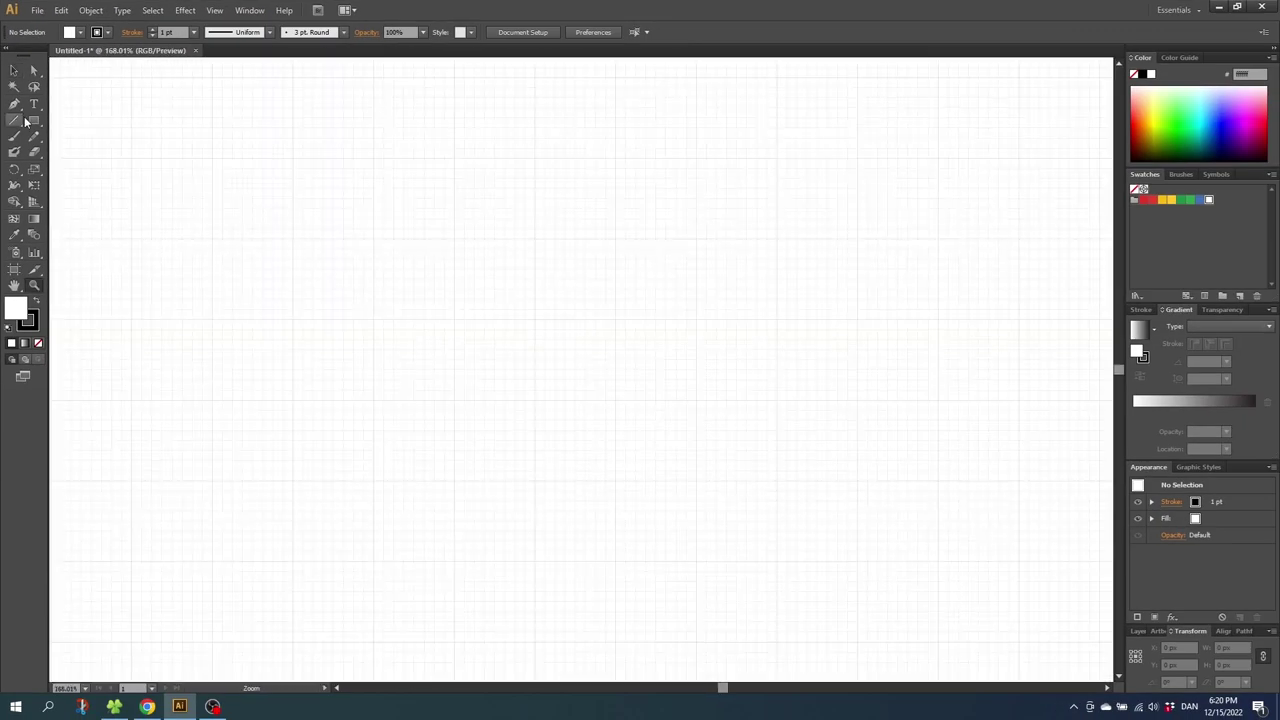
left_click_drag(33, 120, 82, 153)
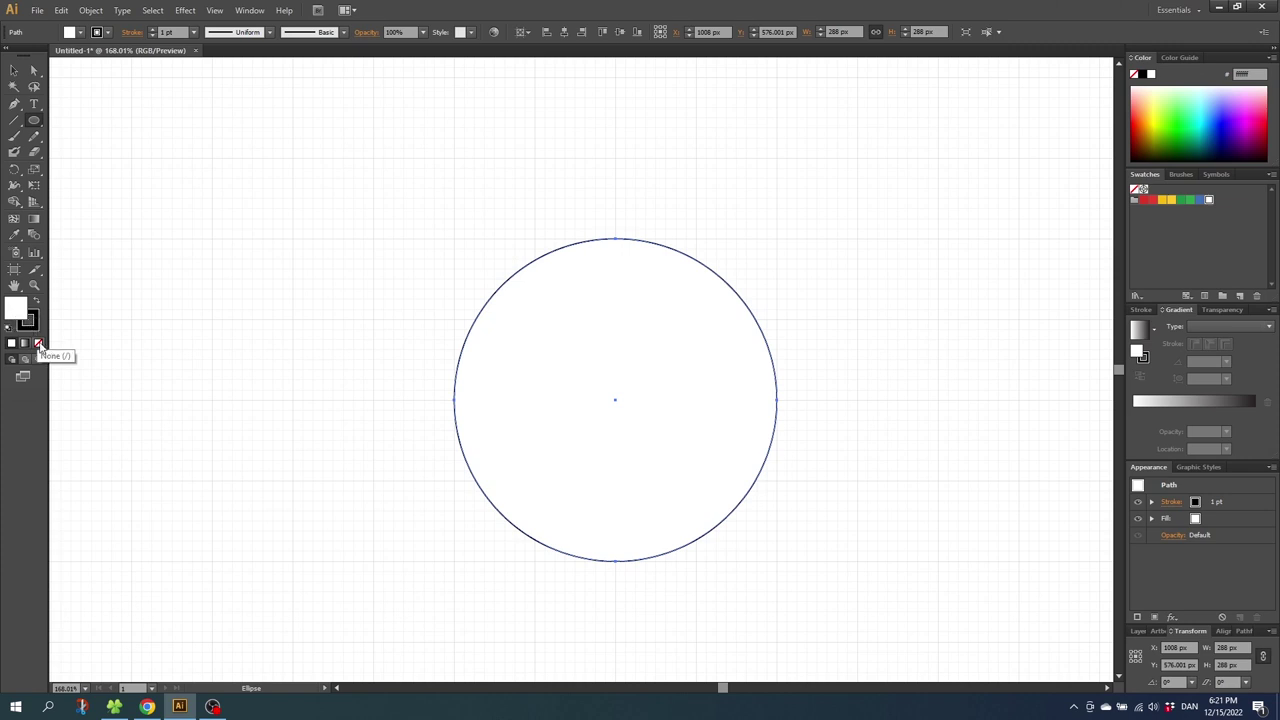
- Remove the circle's fill and paste a front copy scaled down to 144 px
left_click(40, 344)
left_click(15, 69)
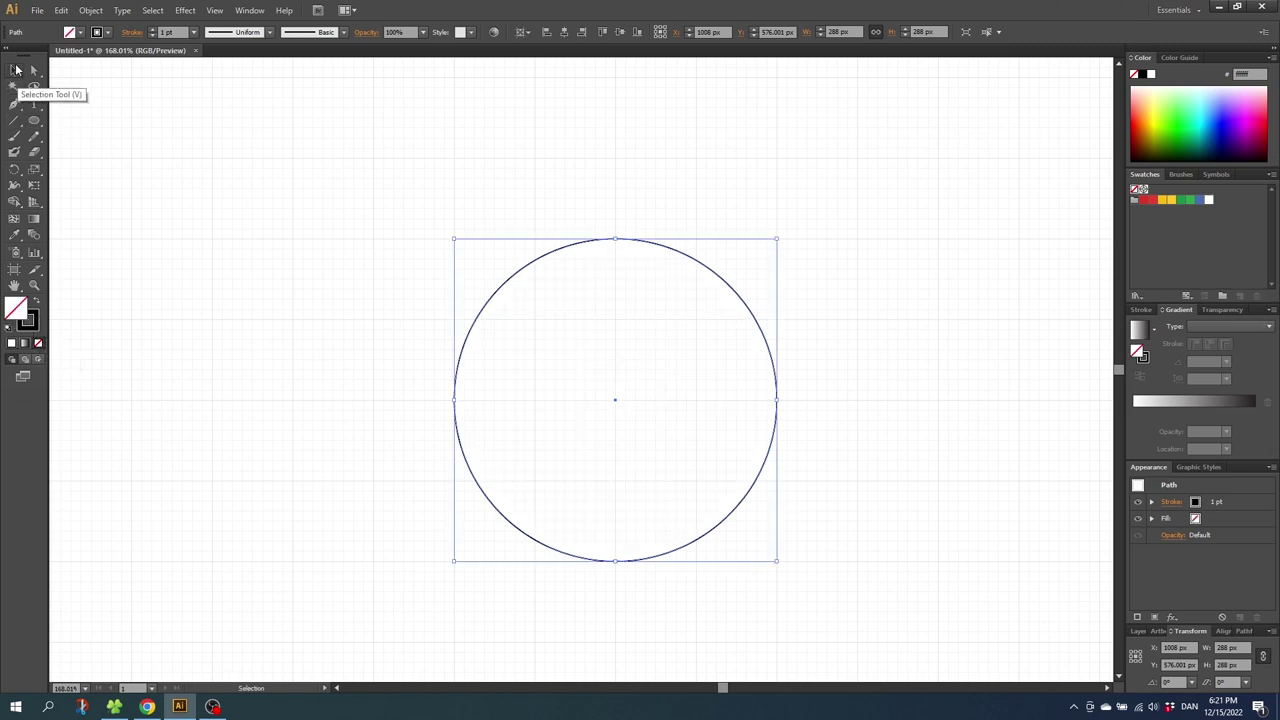
left_click_drag(421, 200, 737, 443)
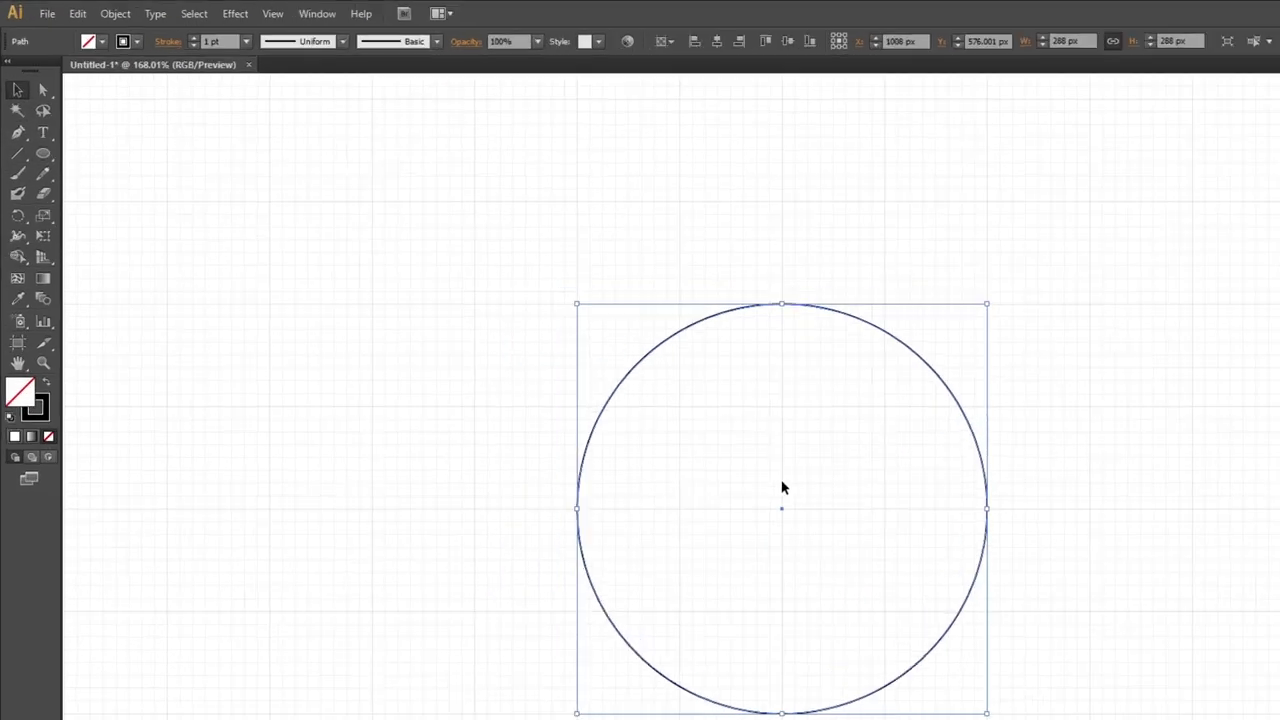
left_click(77, 13)
left_click(104, 95)
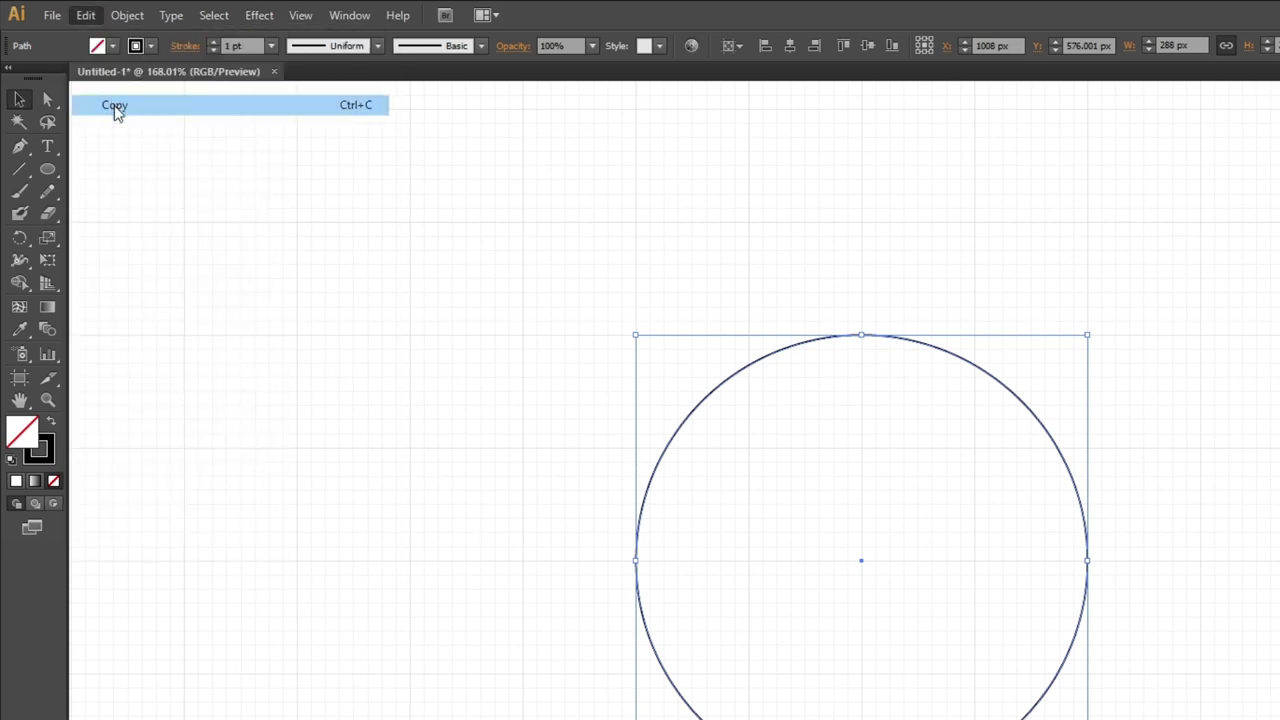
left_click(86, 15)
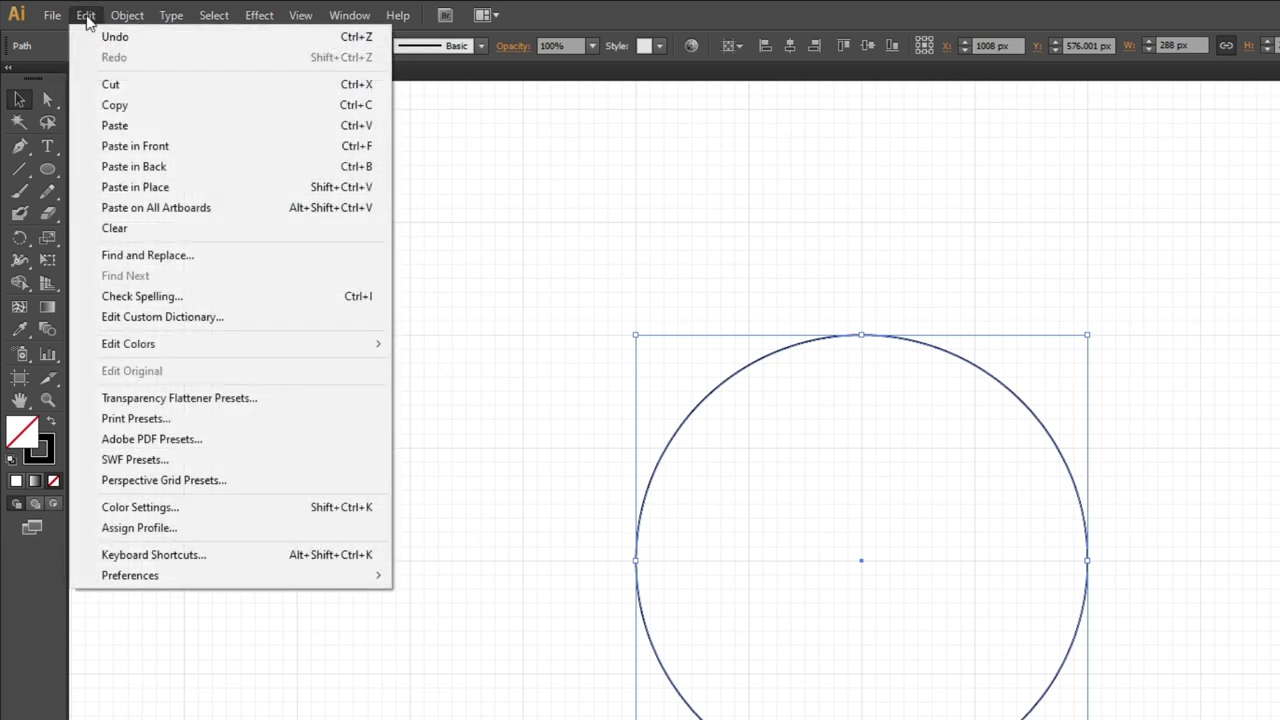
left_click(140, 147)
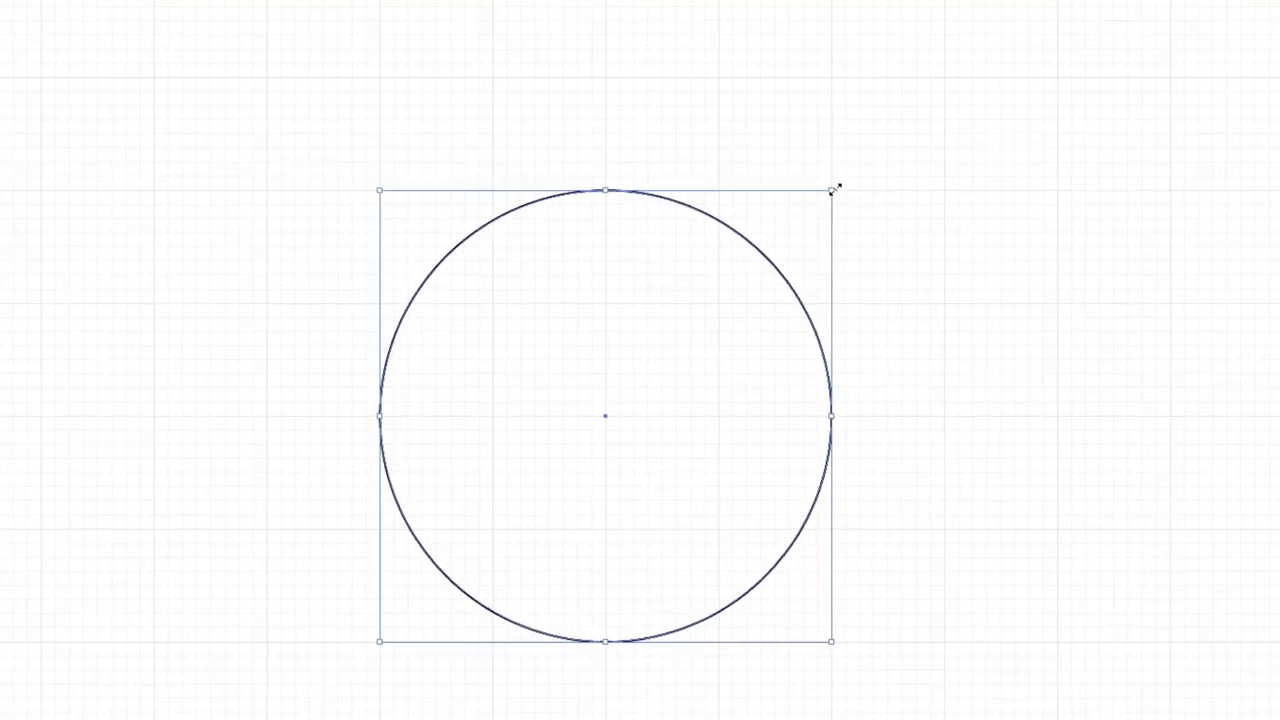
left_click_drag(835, 187, 720, 287)
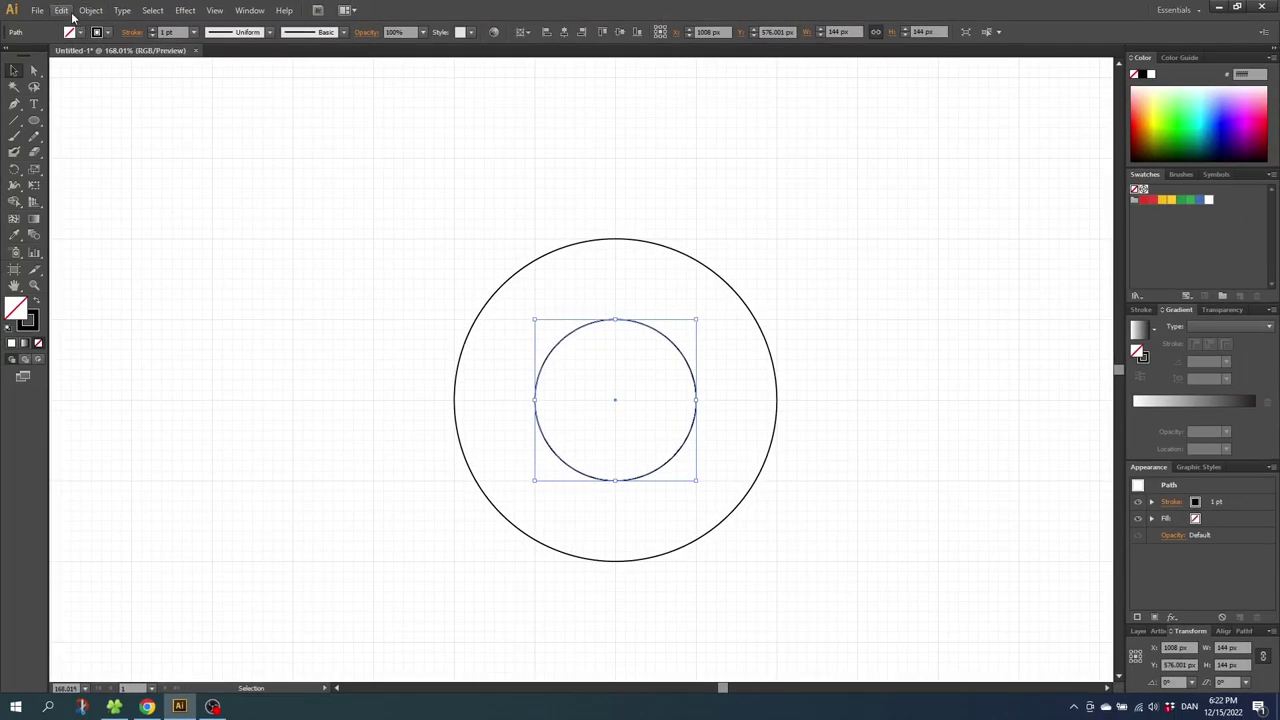
- Paste another front copy and scale it to 80% with proportions linked, giving 115.2 px
left_click(68, 12)
left_click(83, 76)
left_click(62, 11)
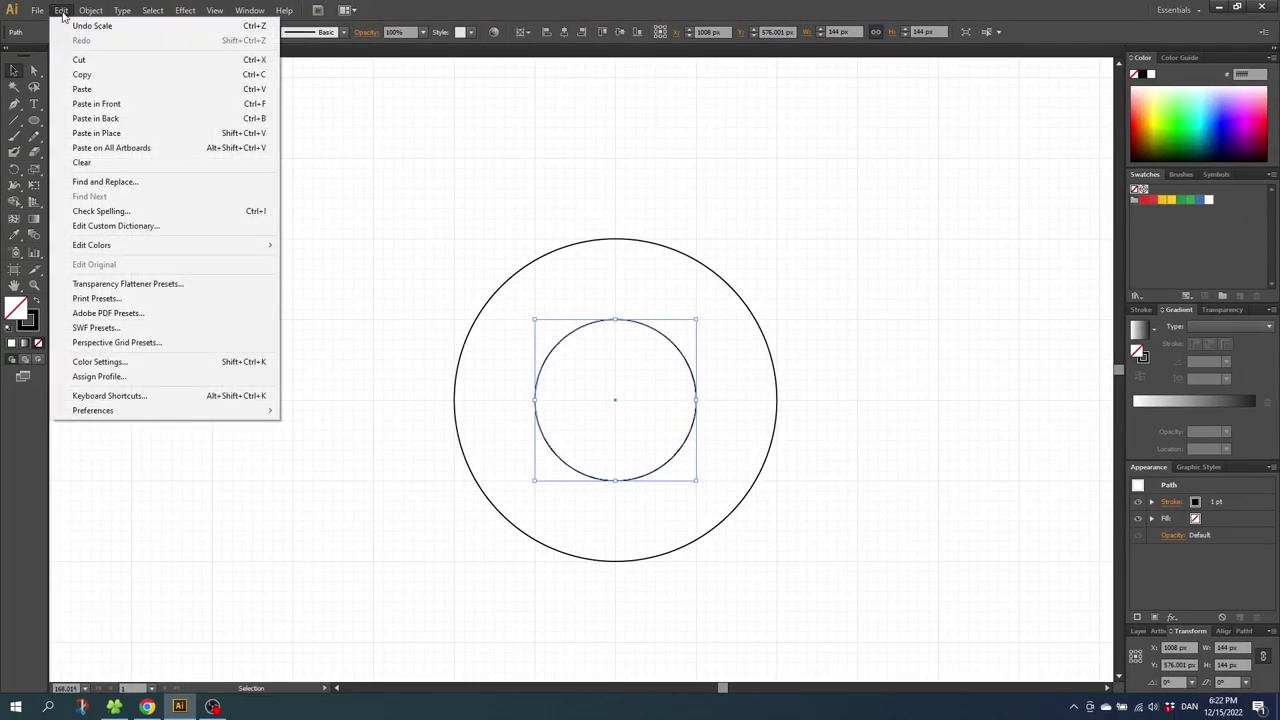
left_click(98, 105)
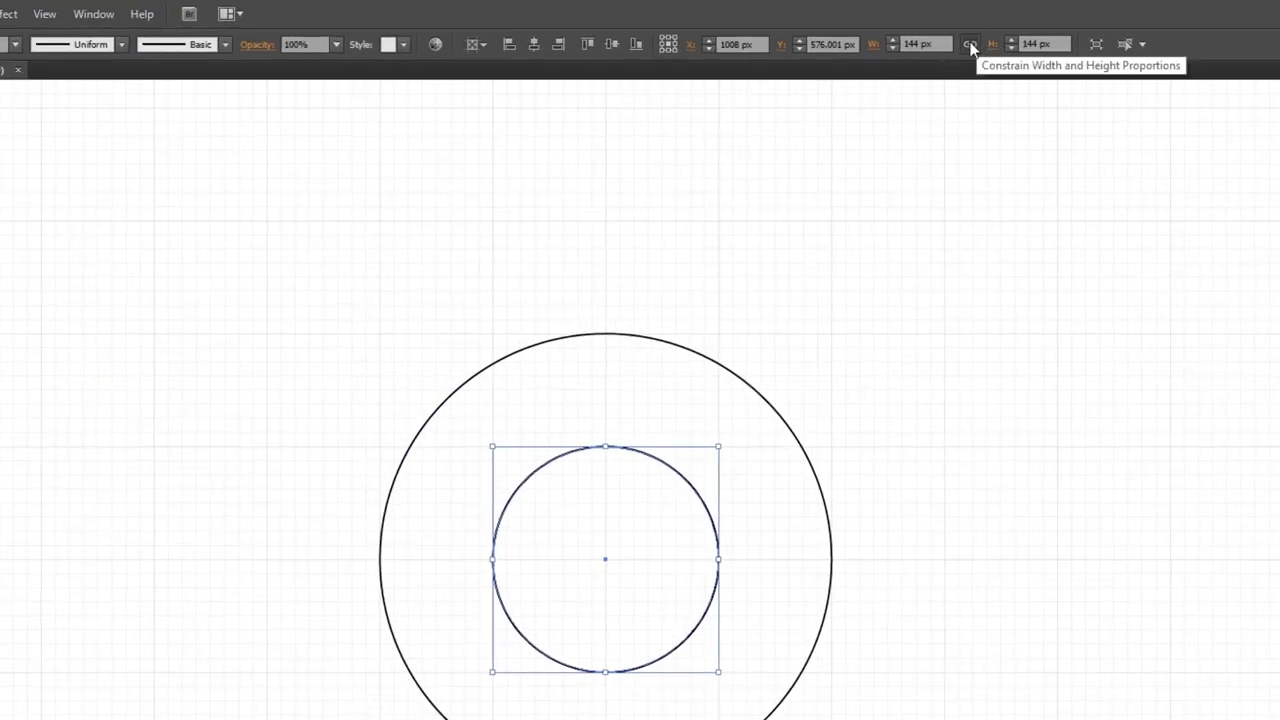
left_click(970, 44)
left_click(1035, 44)
type("80%")
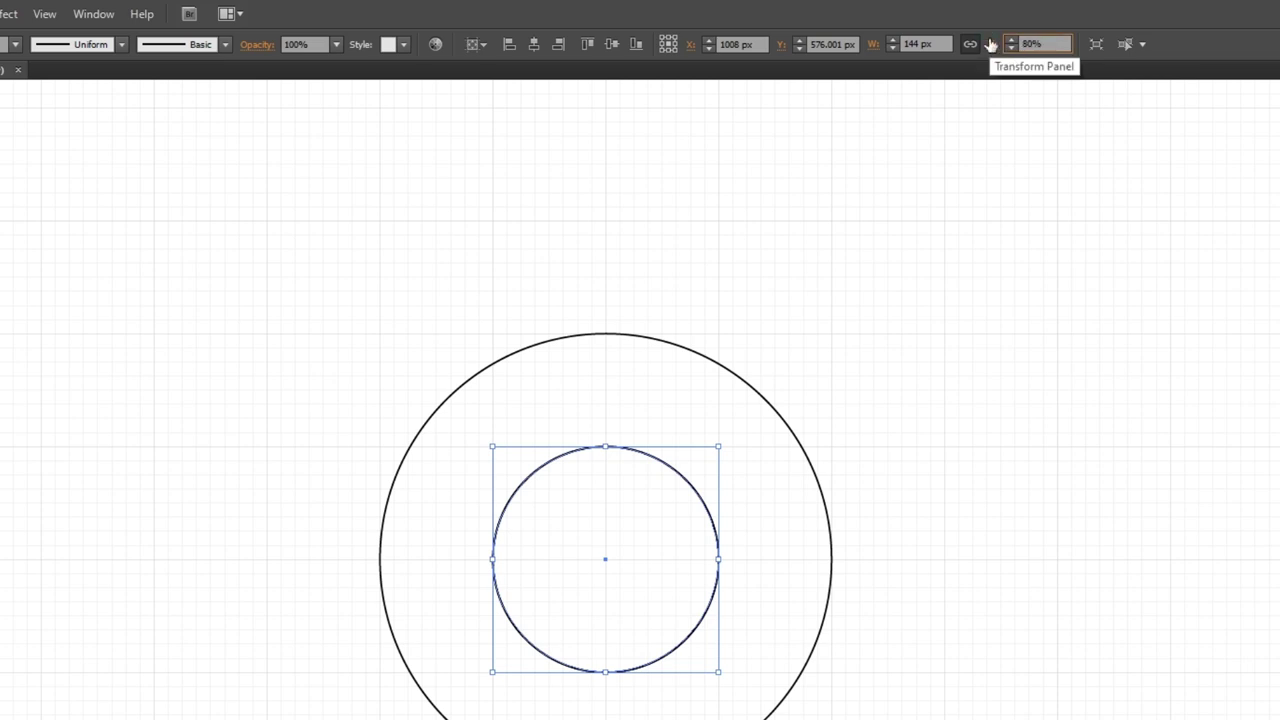
key("alt+Return")
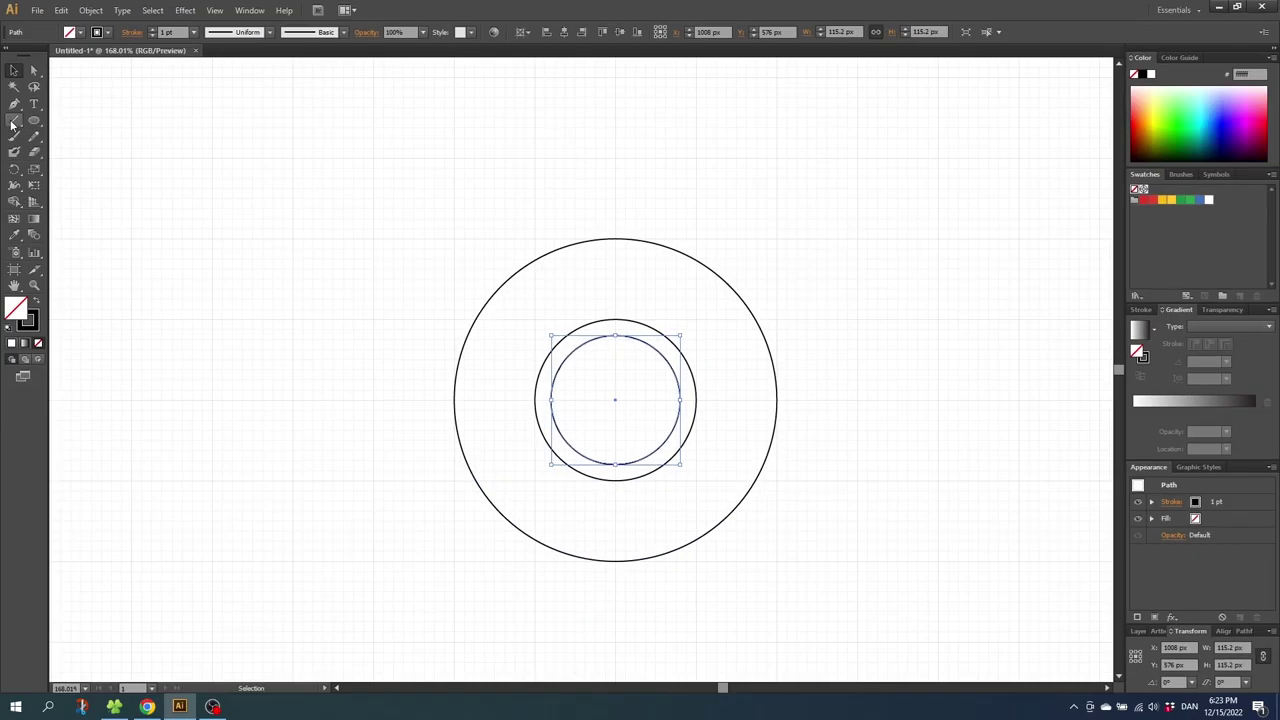
- Draw a 144 px line from the middle circle's top to the outer circle, plus a 120° rotated copy
left_click(13, 121)
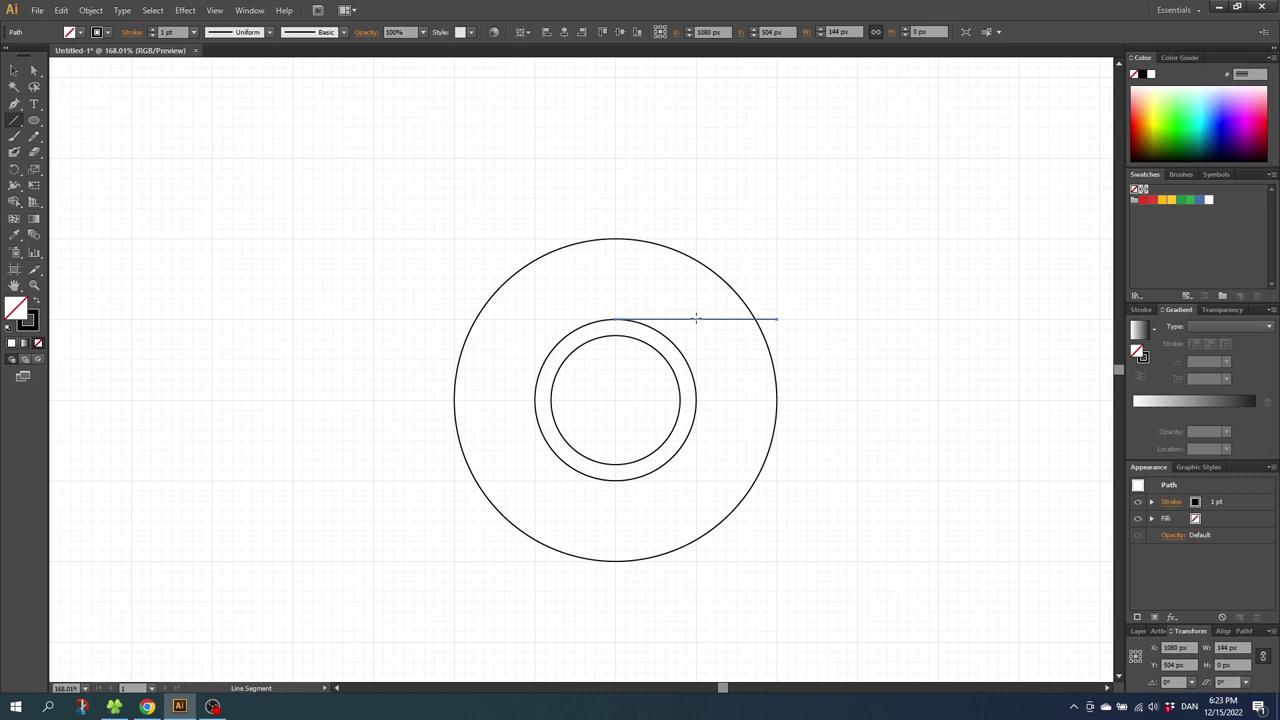
left_click(14, 169)
left_click(615, 399, "alt")
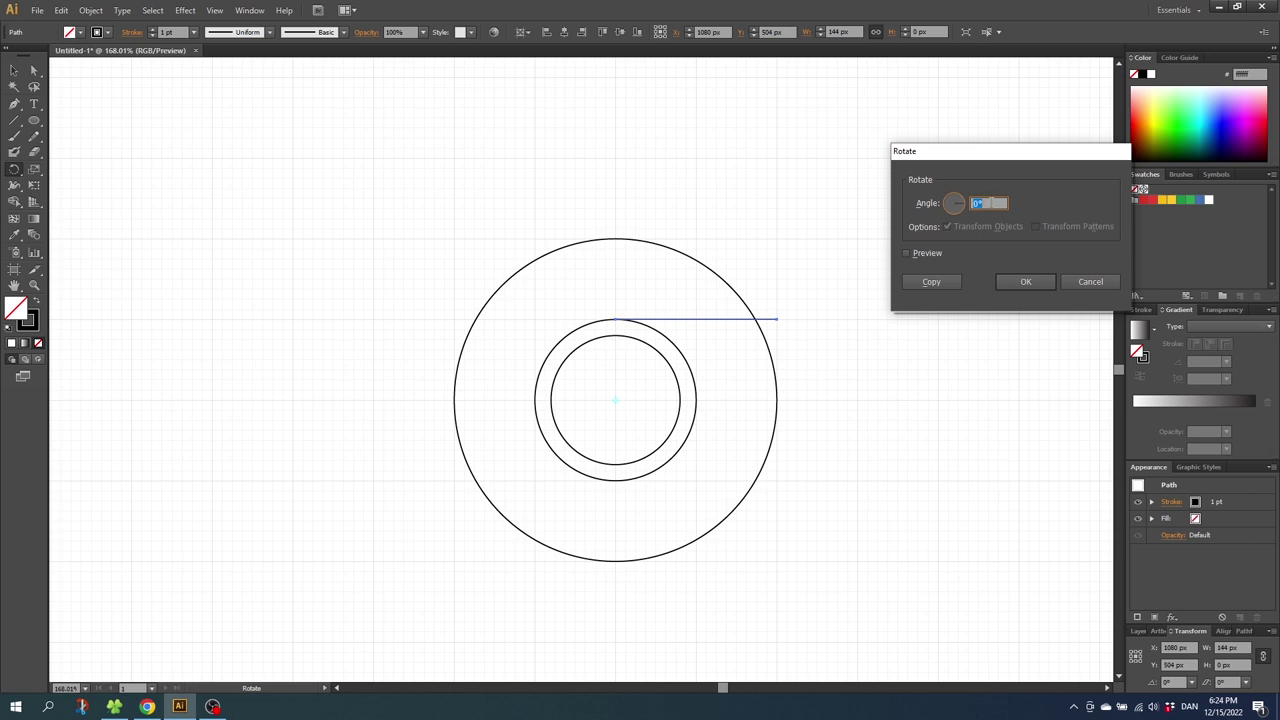
type("12")
left_click(940, 281)
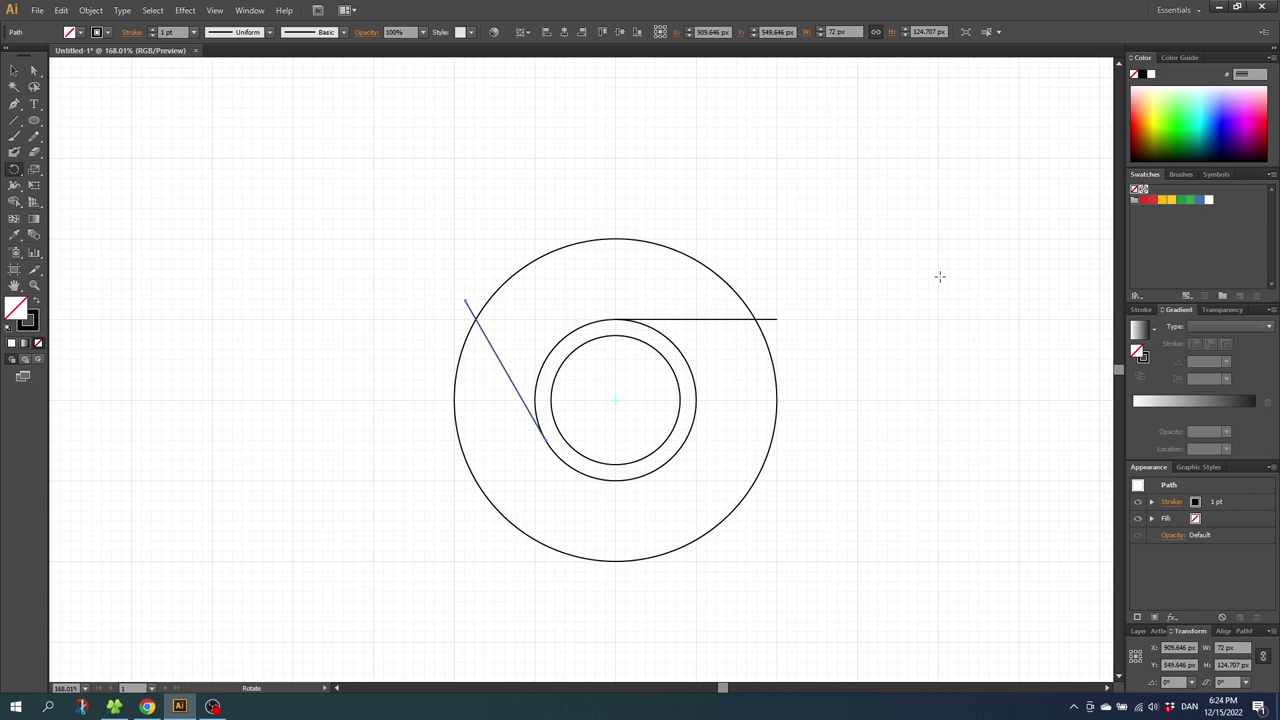
- Repeat the rotation for a third spoke and trim off the line ends outside the outer circle
key("ctrl+d")
key("v")
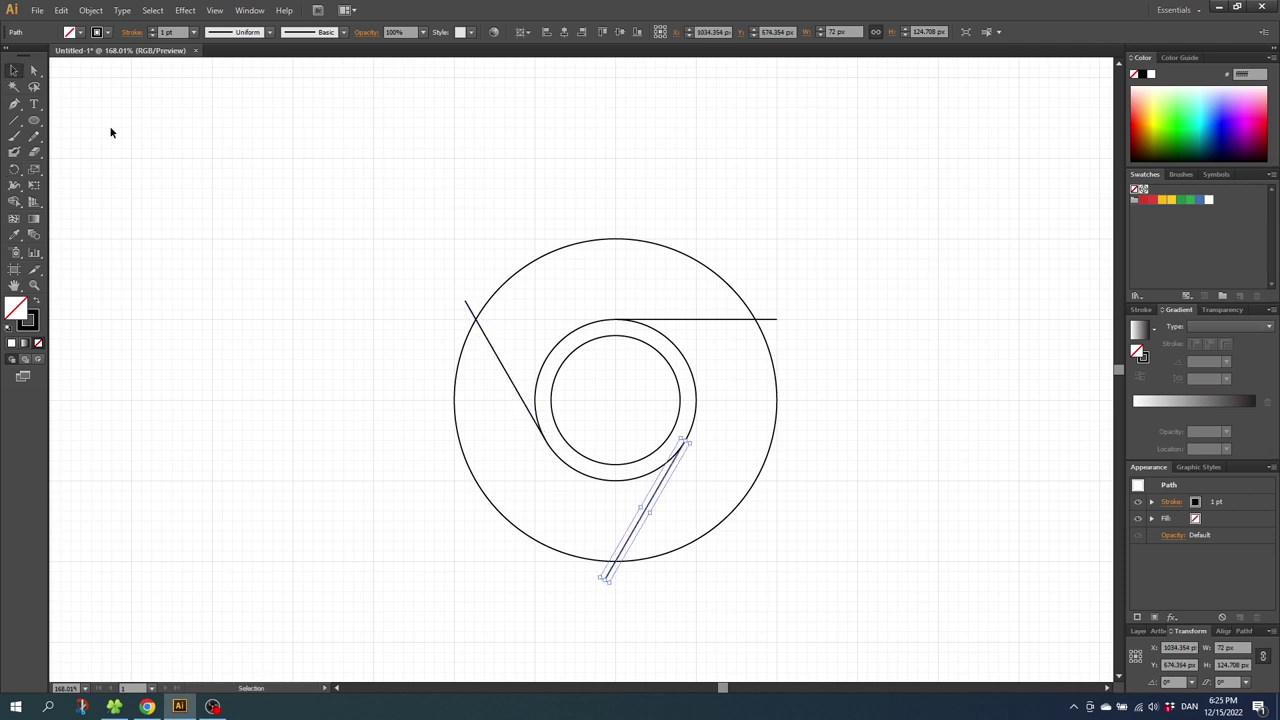
left_click_drag(352, 184, 791, 560)
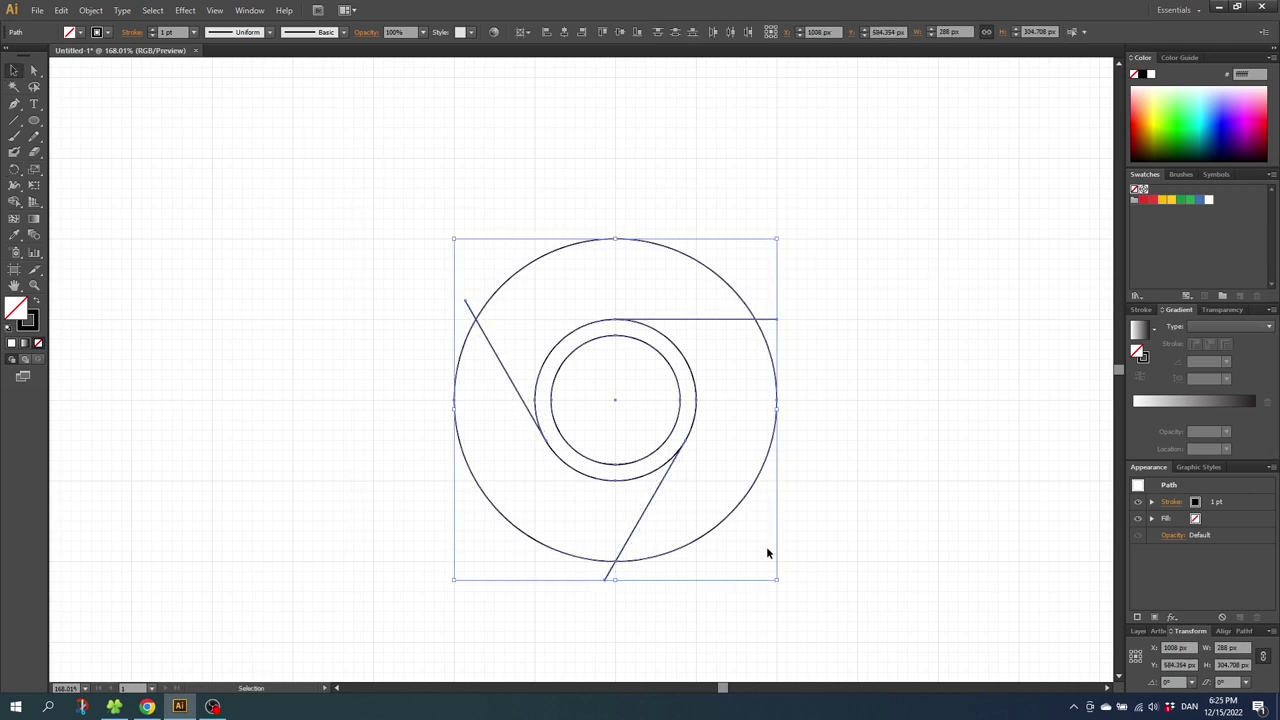
left_click(14, 201)
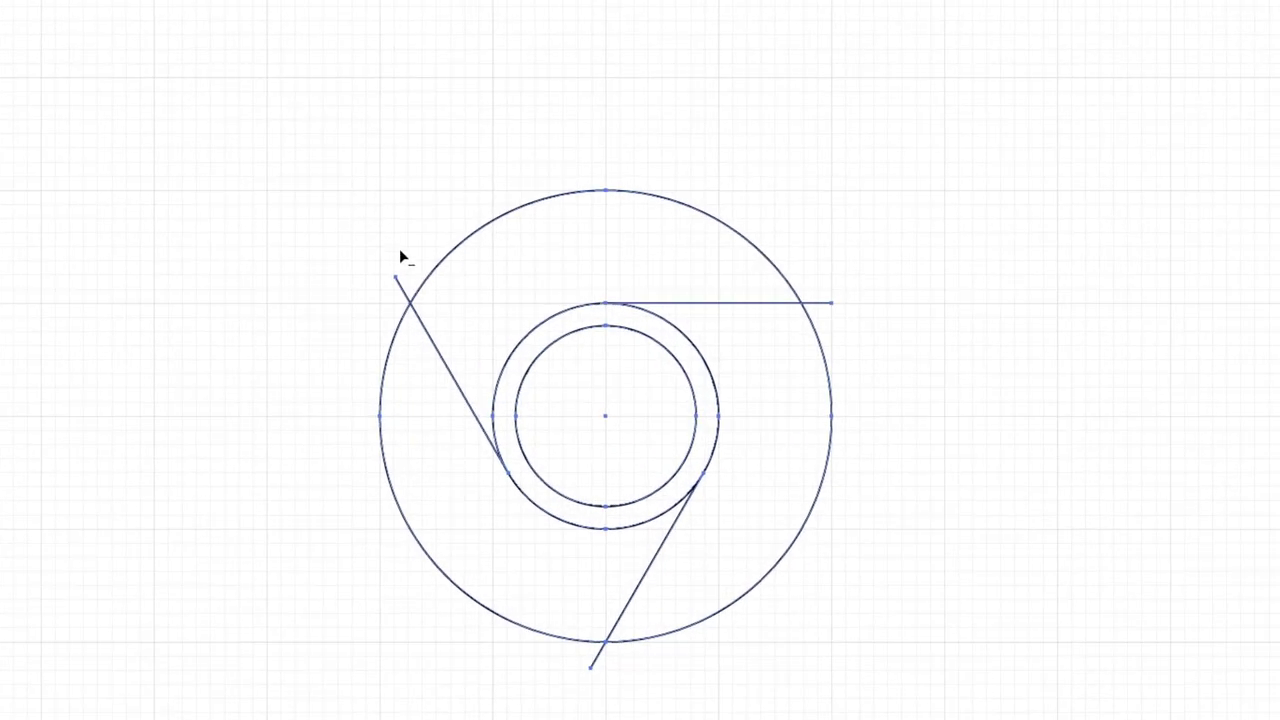
left_click_drag(408, 276, 384, 312)
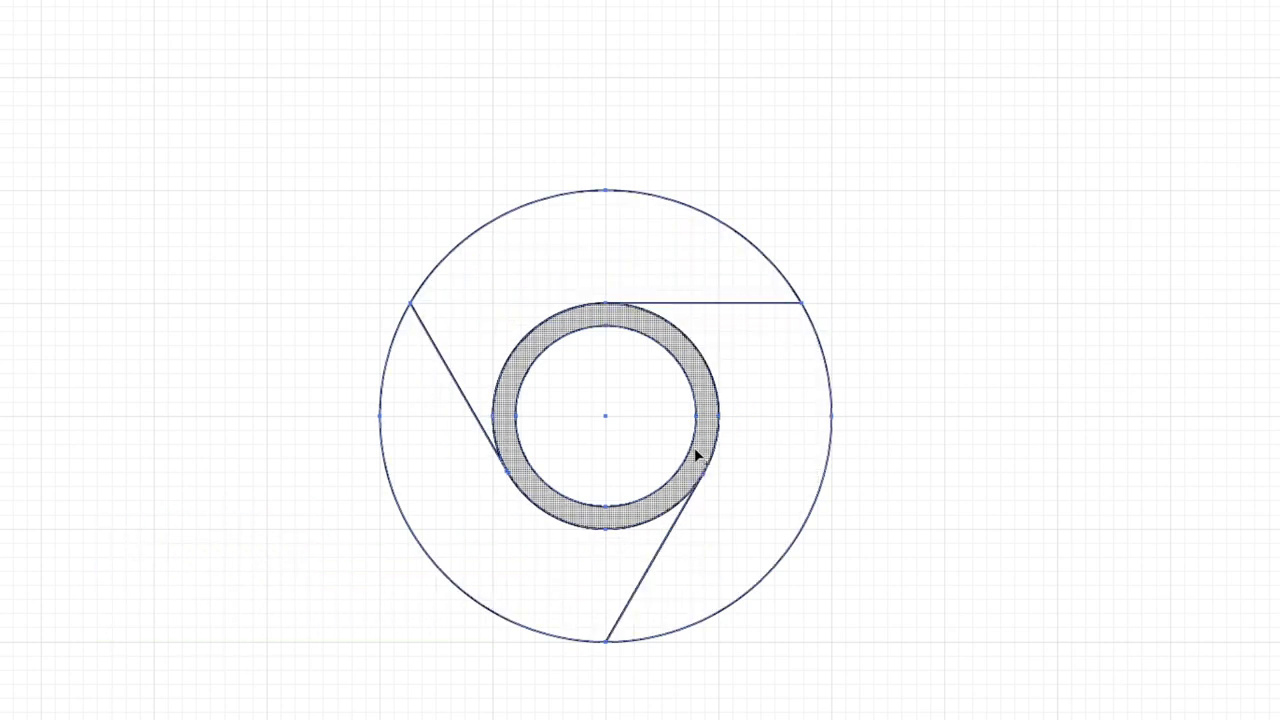
- Fill every part of the logo black with no stroke
key("v")
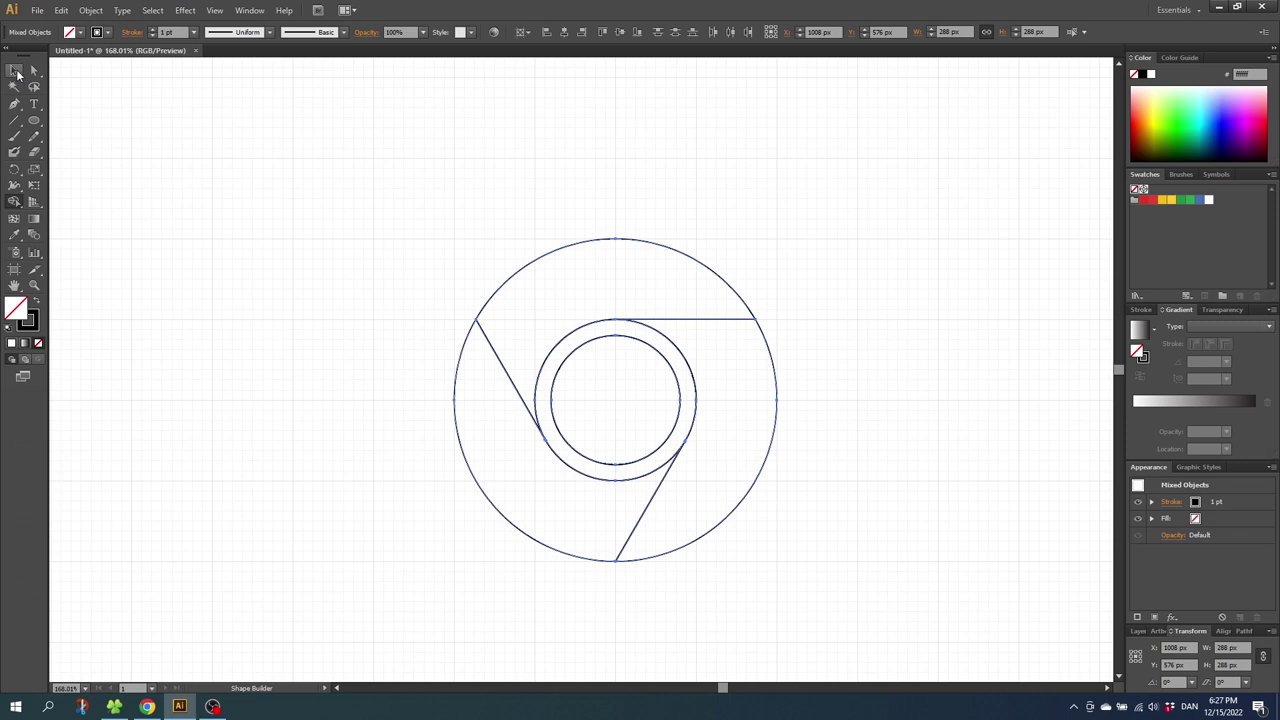
left_click_drag(446, 231, 834, 522)
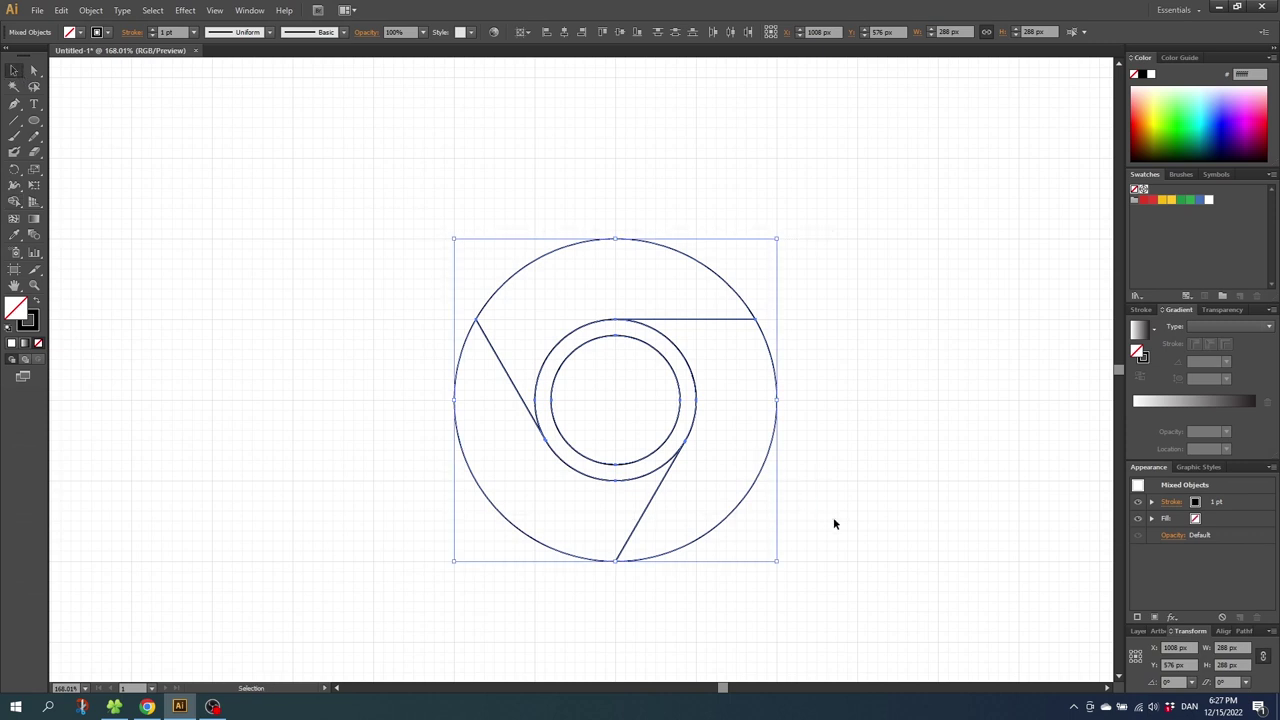
left_click(37, 302)
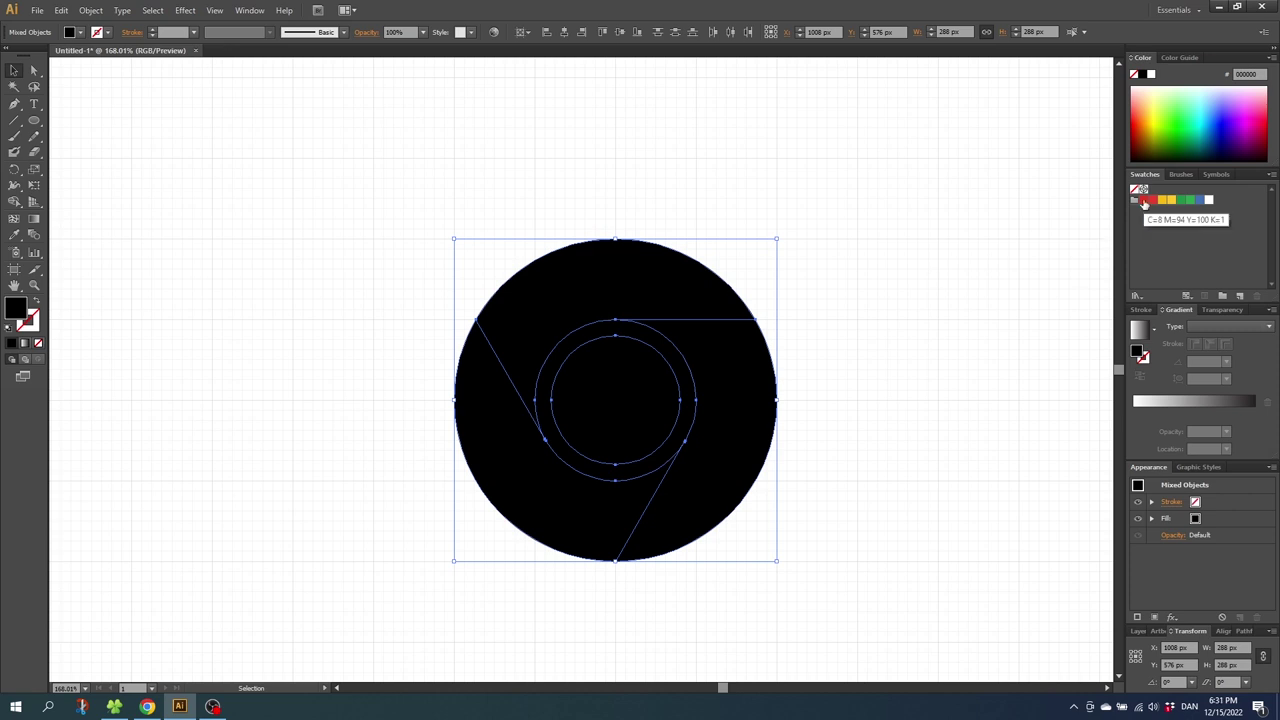
left_click(665, 225)
- Colour the top segment red, right yellow, left green and the ring white
left_click(614, 277)
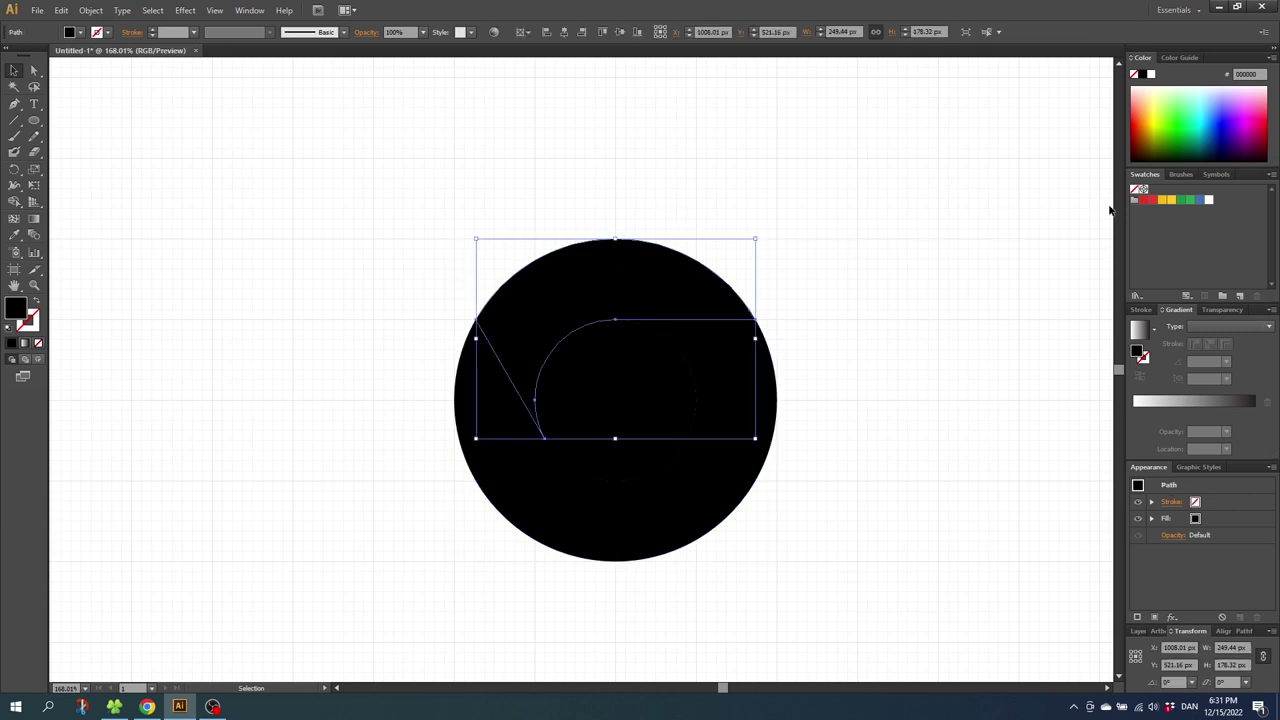
left_click(1142, 200)
left_click(708, 457)
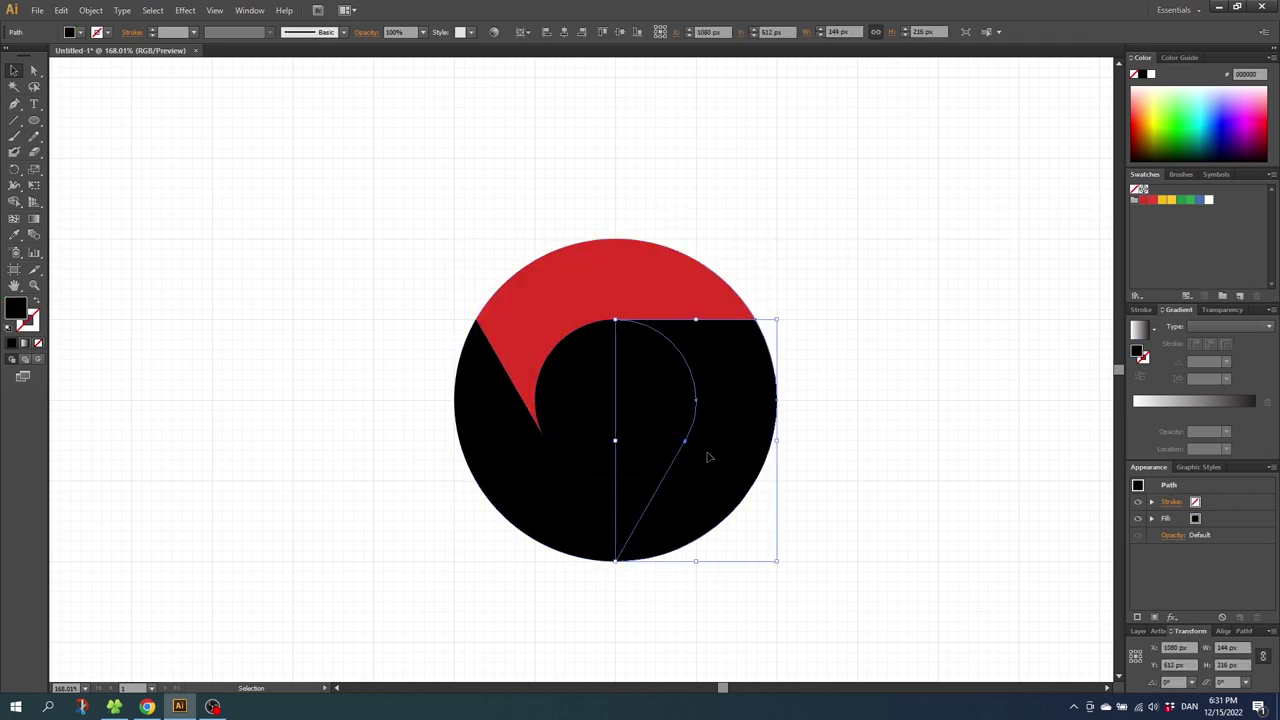
left_click(1163, 200)
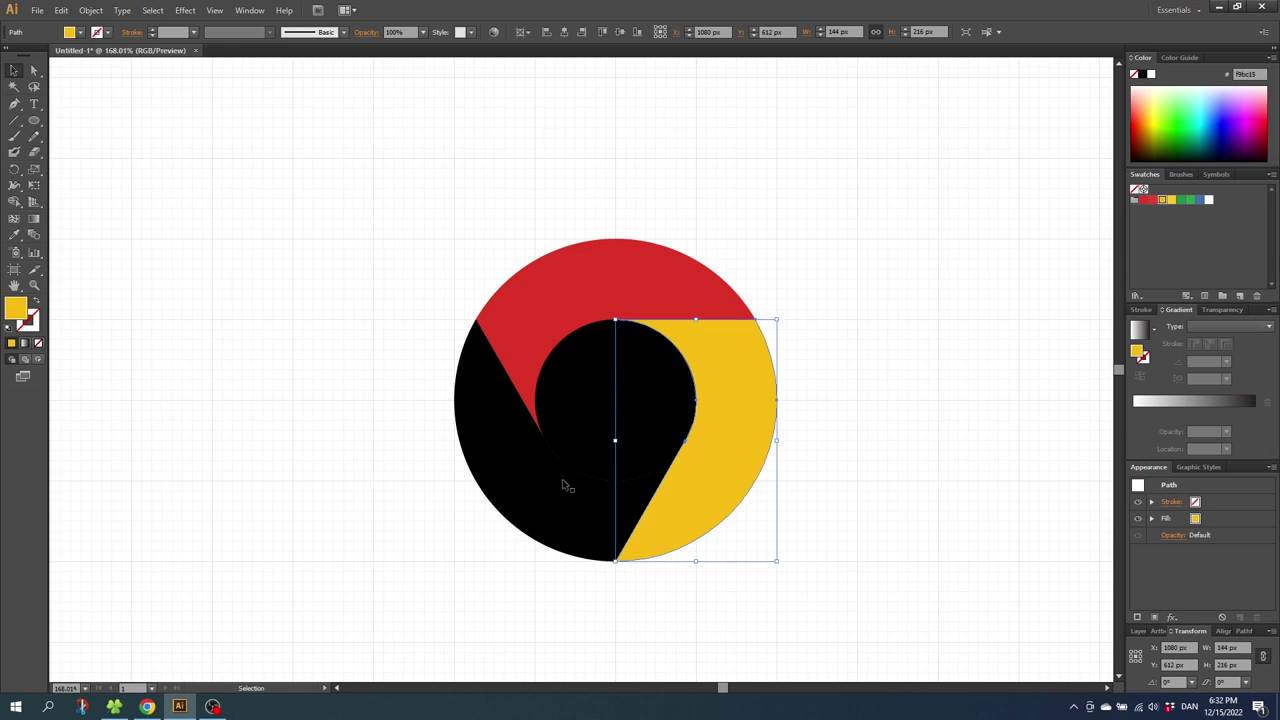
left_click(560, 486)
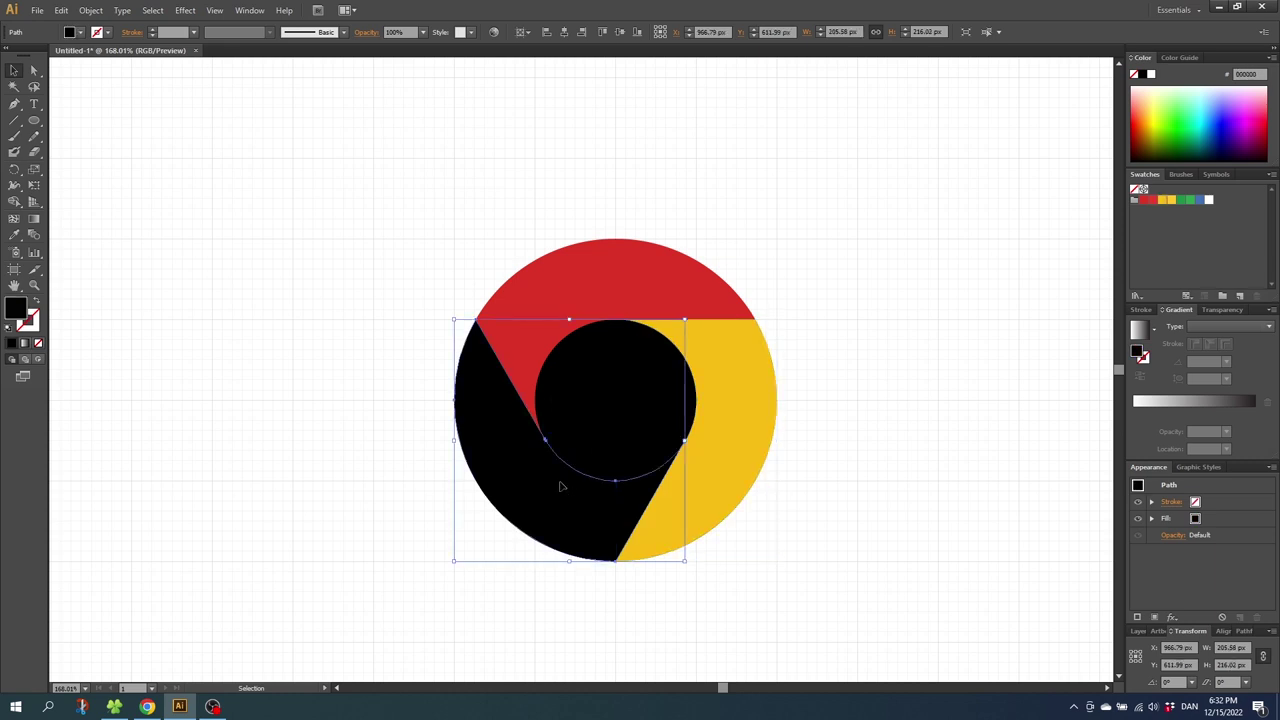
left_click(1182, 200)
left_click(658, 343)
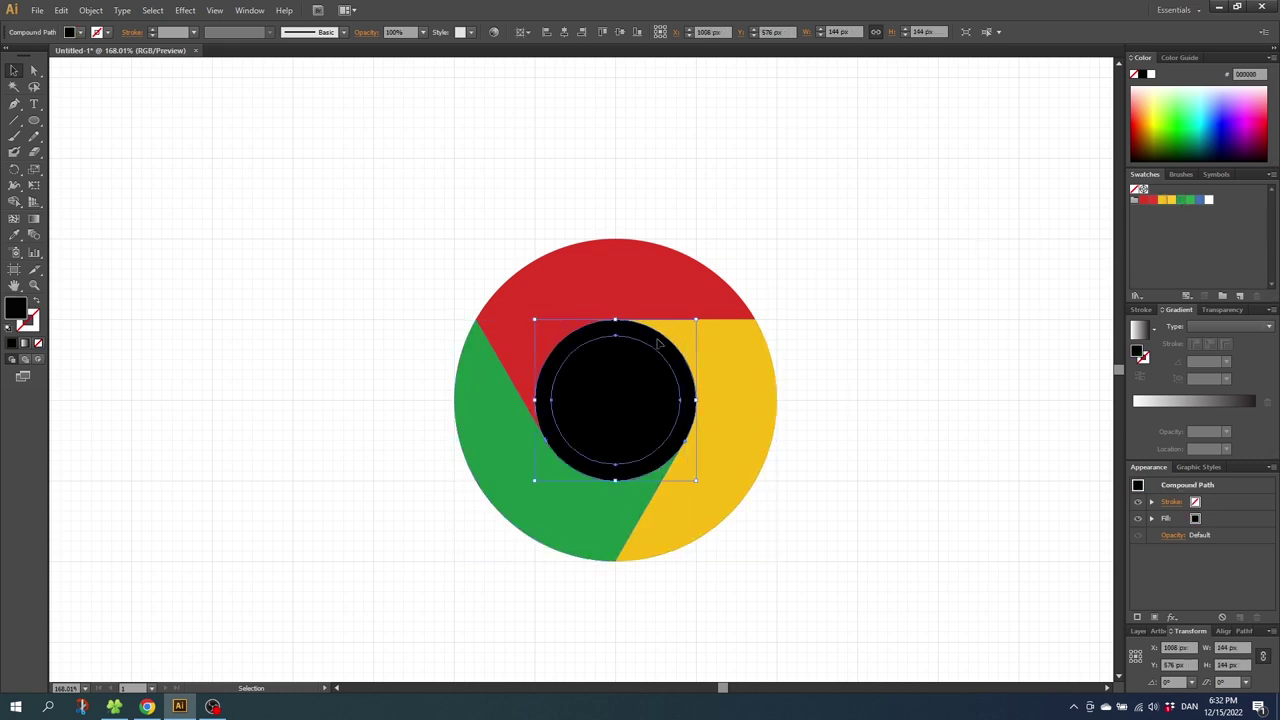
left_click(1207, 200)
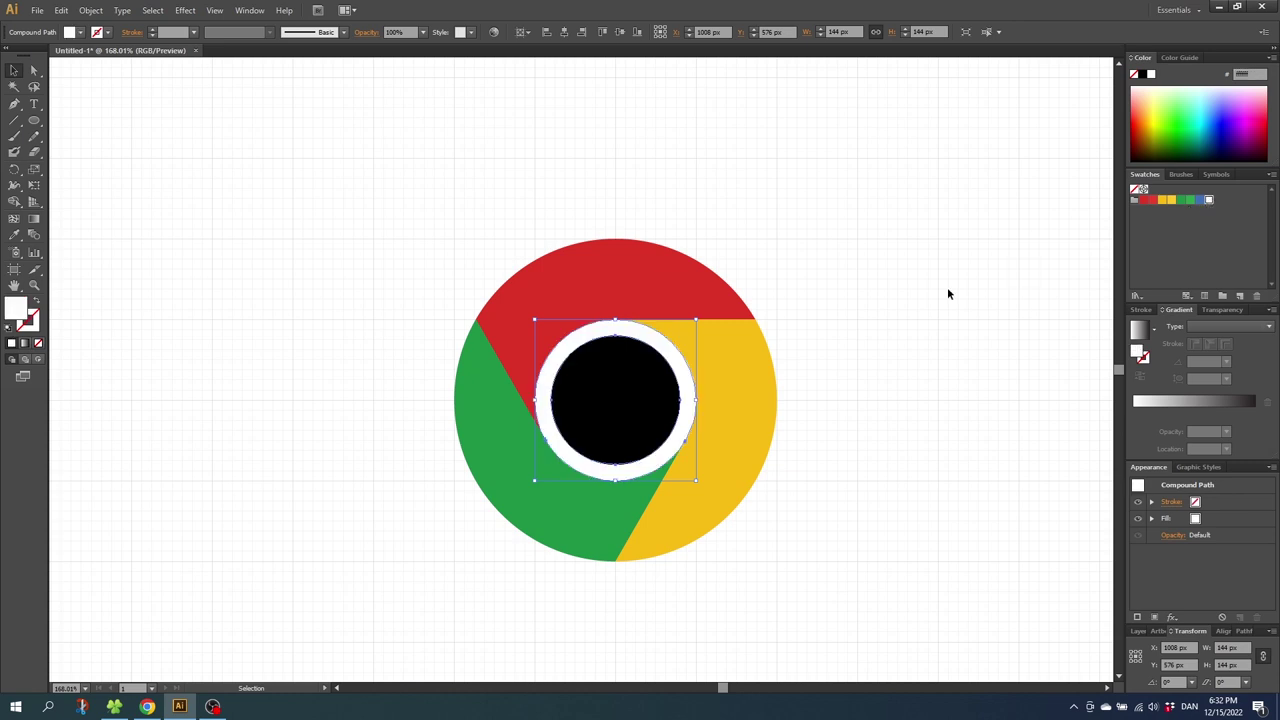
left_click(626, 388)
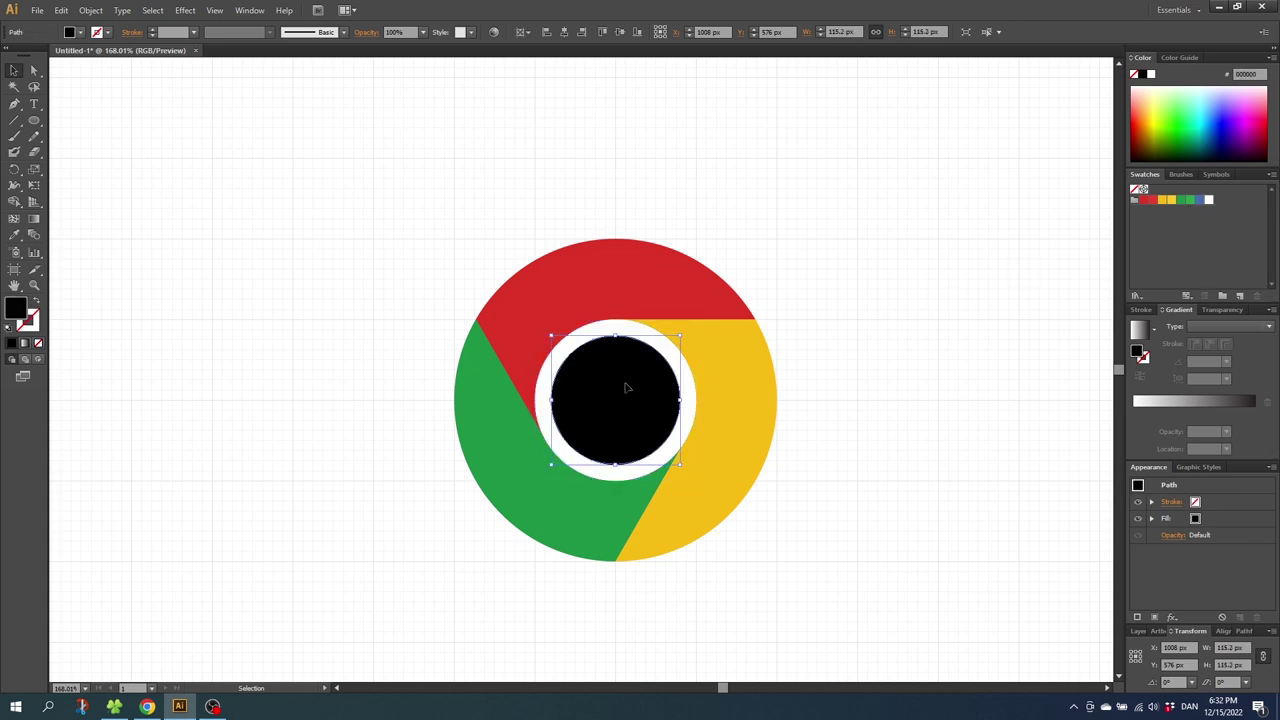
- Make the centre blue and give the top segment a red-to-dark-red gradient from its left tip
left_click(1200, 201)
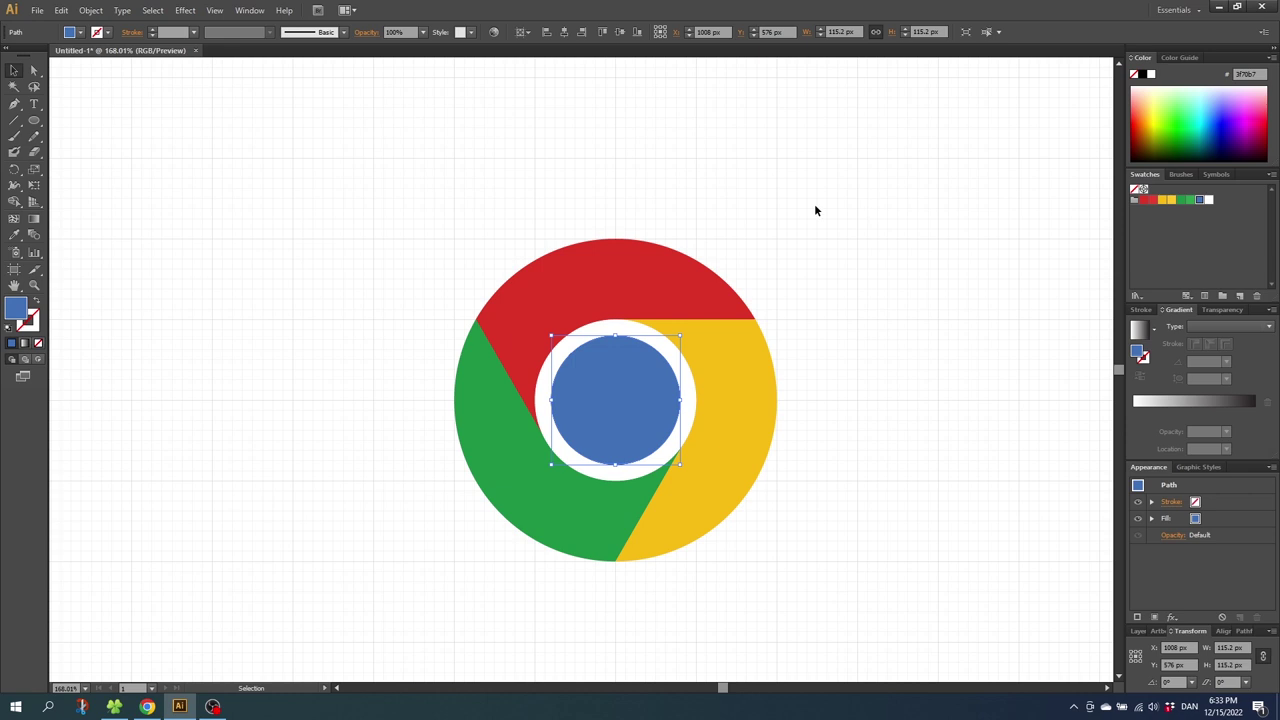
left_click(583, 290)
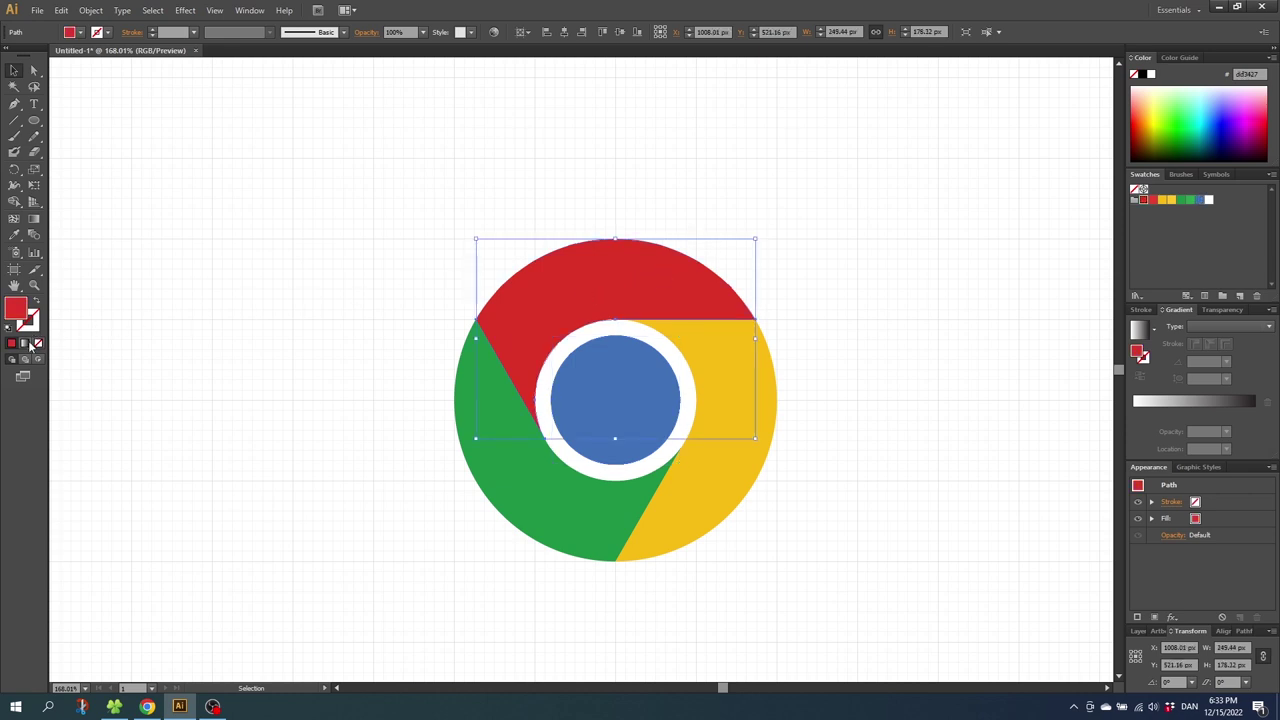
left_click(25, 344)
left_click(35, 221)
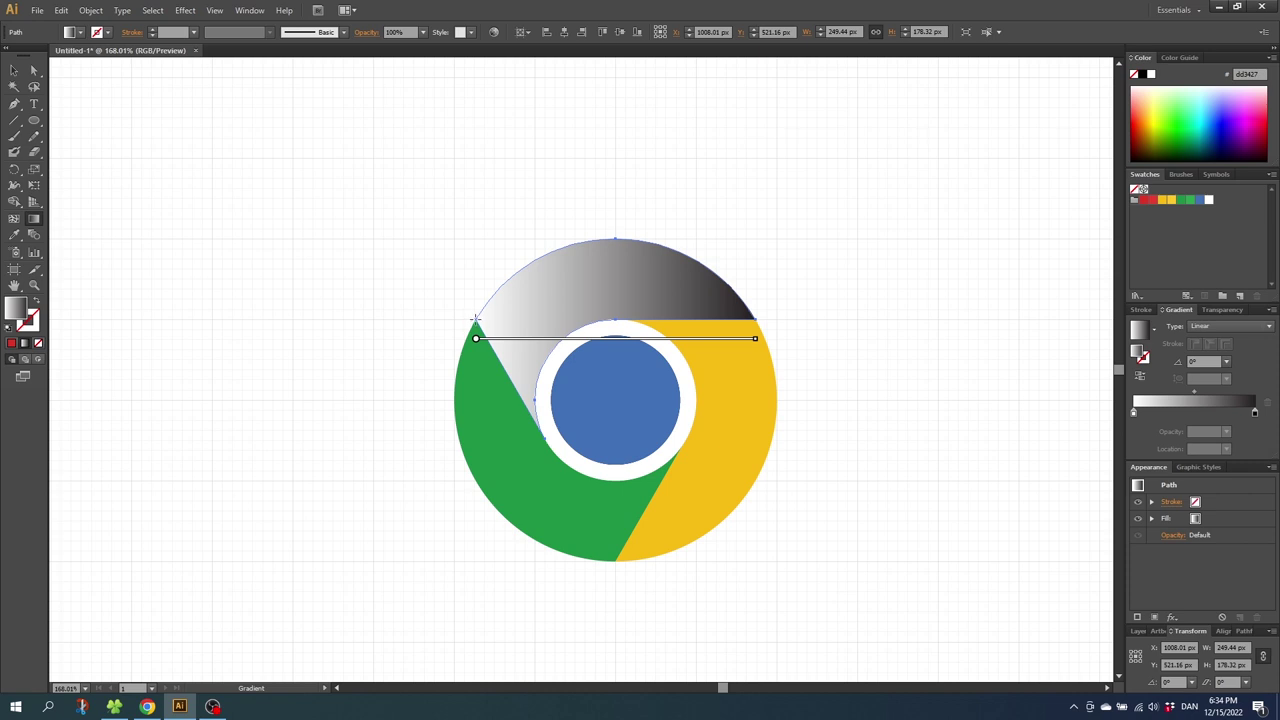
left_click_drag(475, 318, 621, 321)
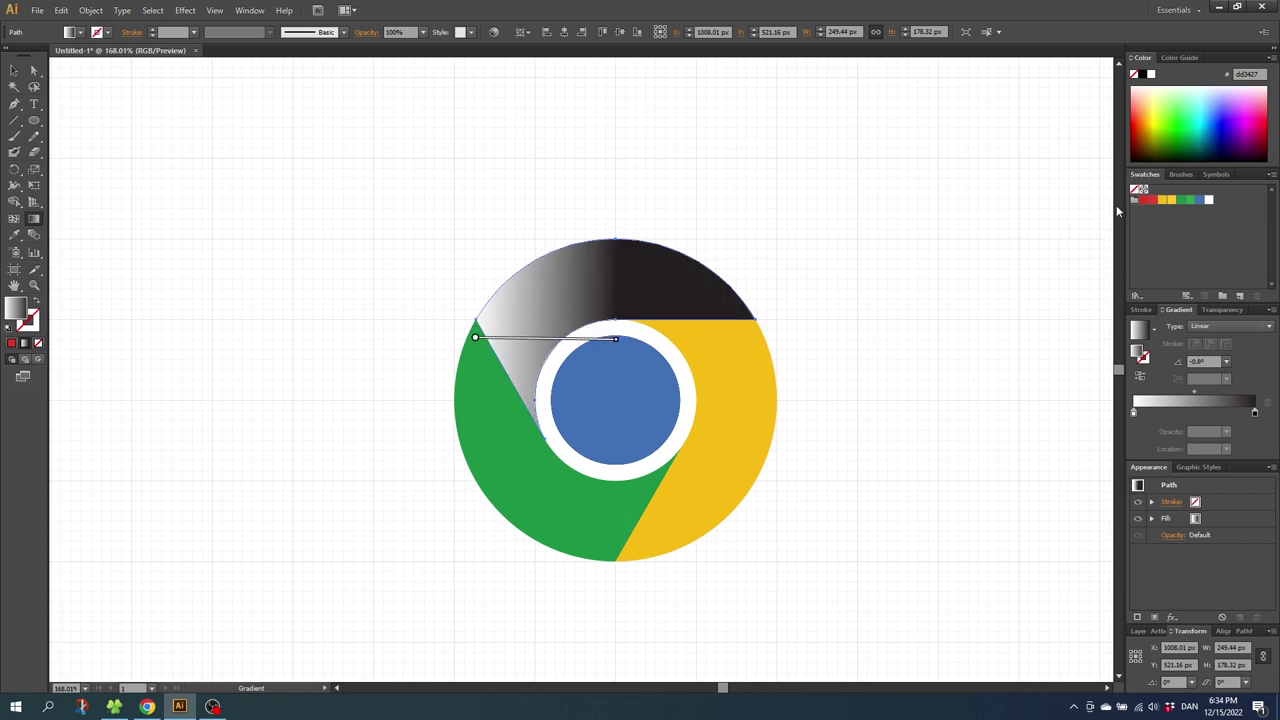
left_click_drag(1143, 200, 1134, 413)
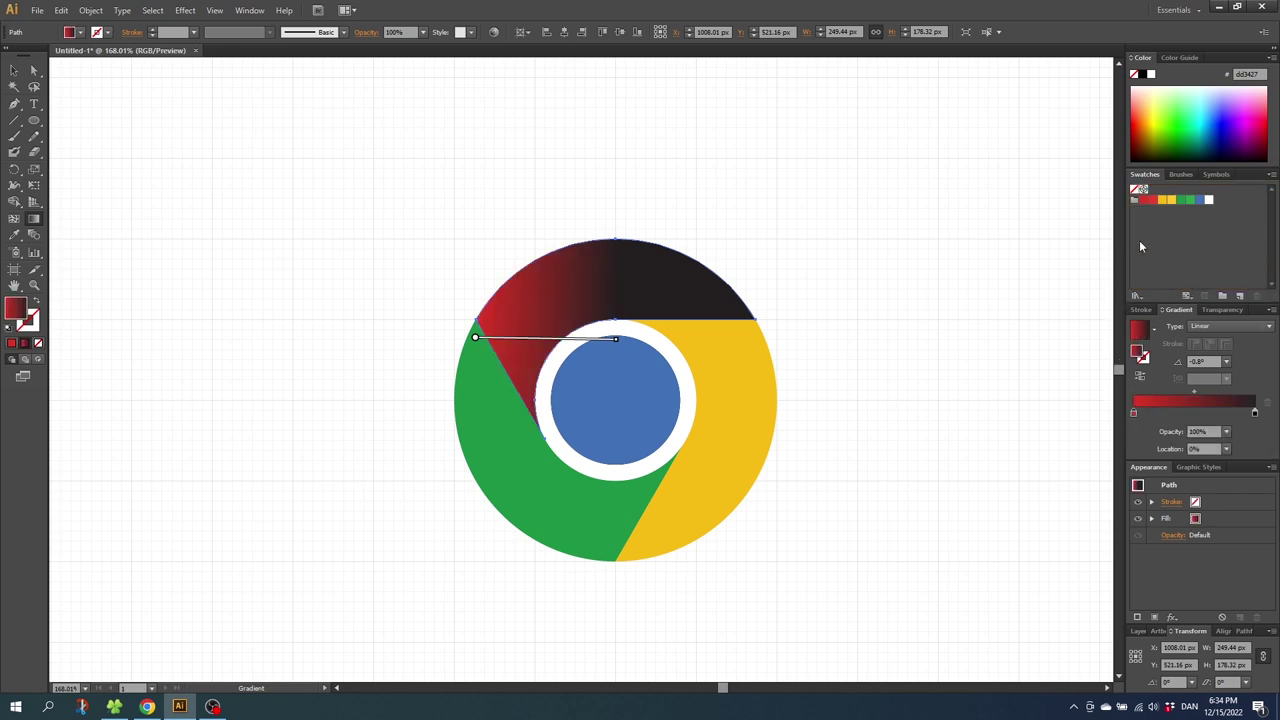
left_click_drag(1153, 204, 1256, 418)
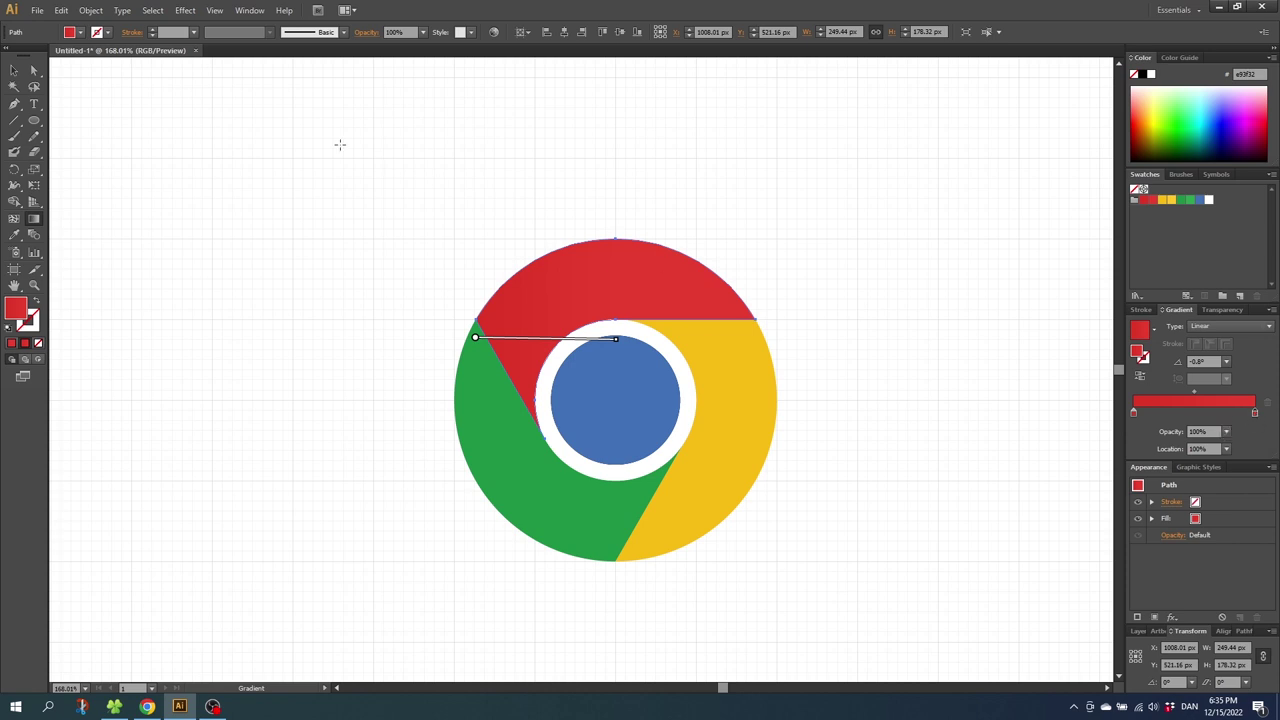
- Give the right segment a diagonal yellow-to-deeper-yellow linear gradient
left_click(14, 70)
left_click(726, 379)
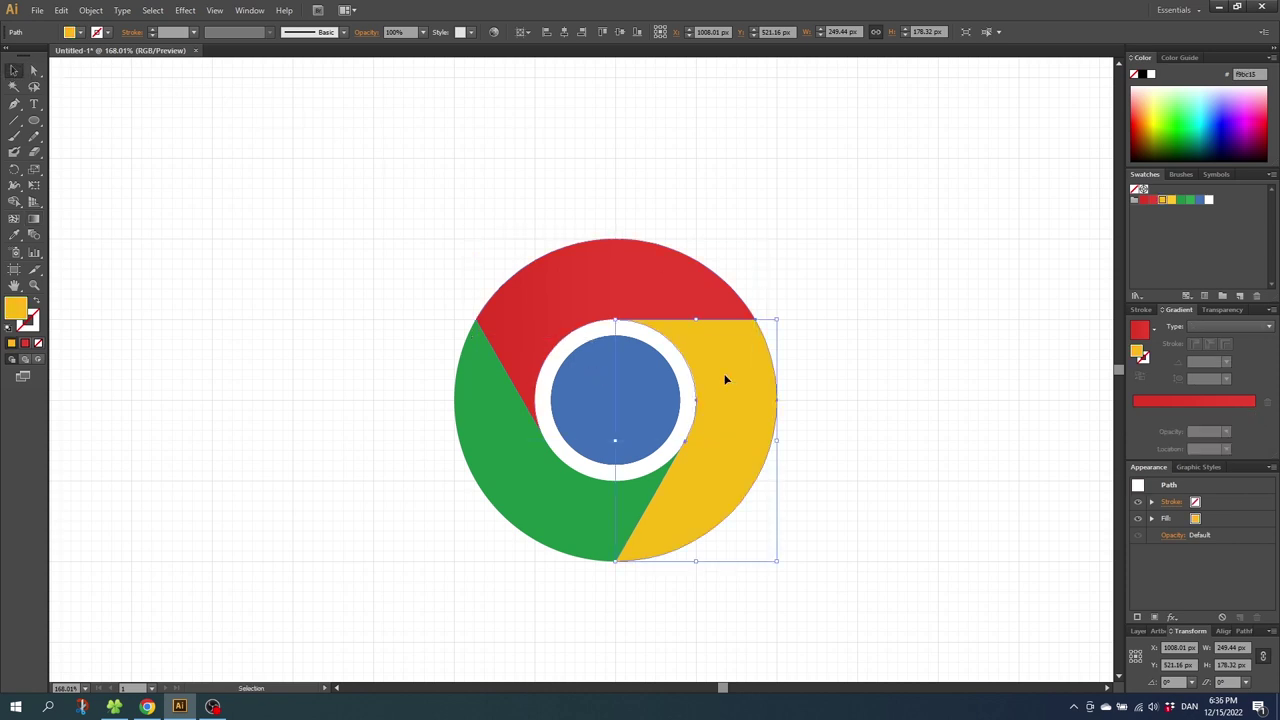
left_click(25, 344)
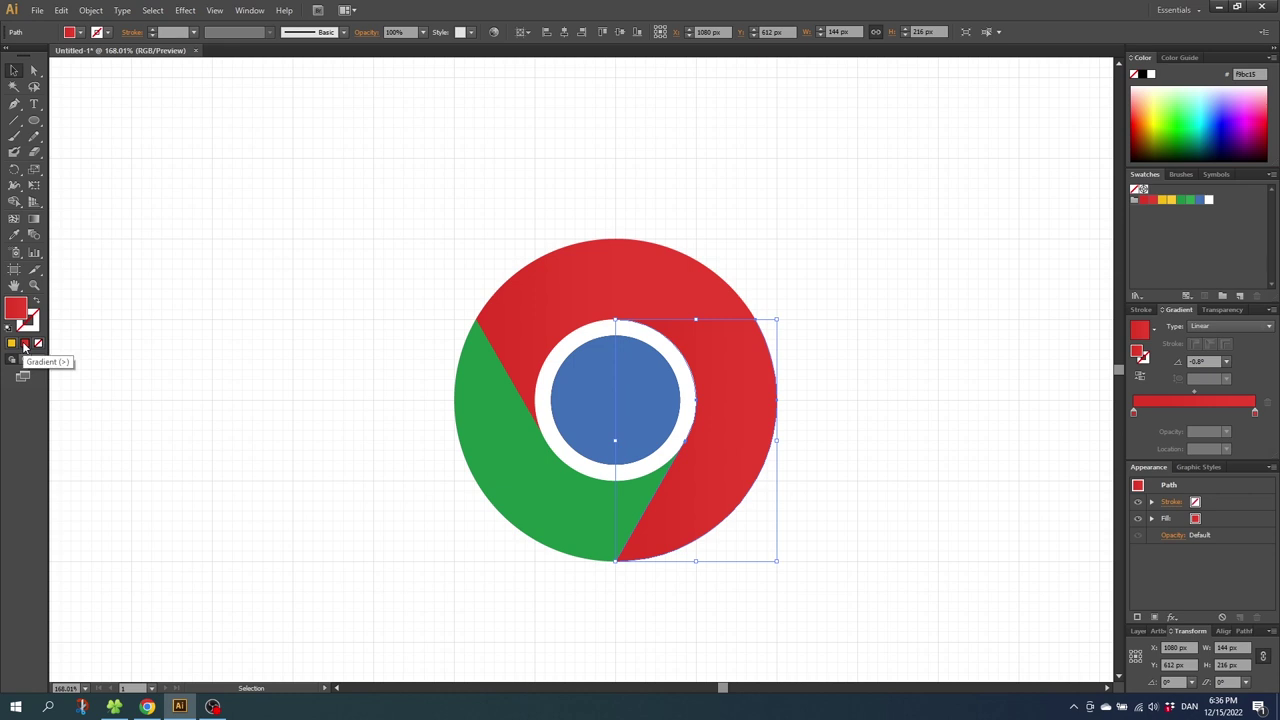
left_click(33, 218)
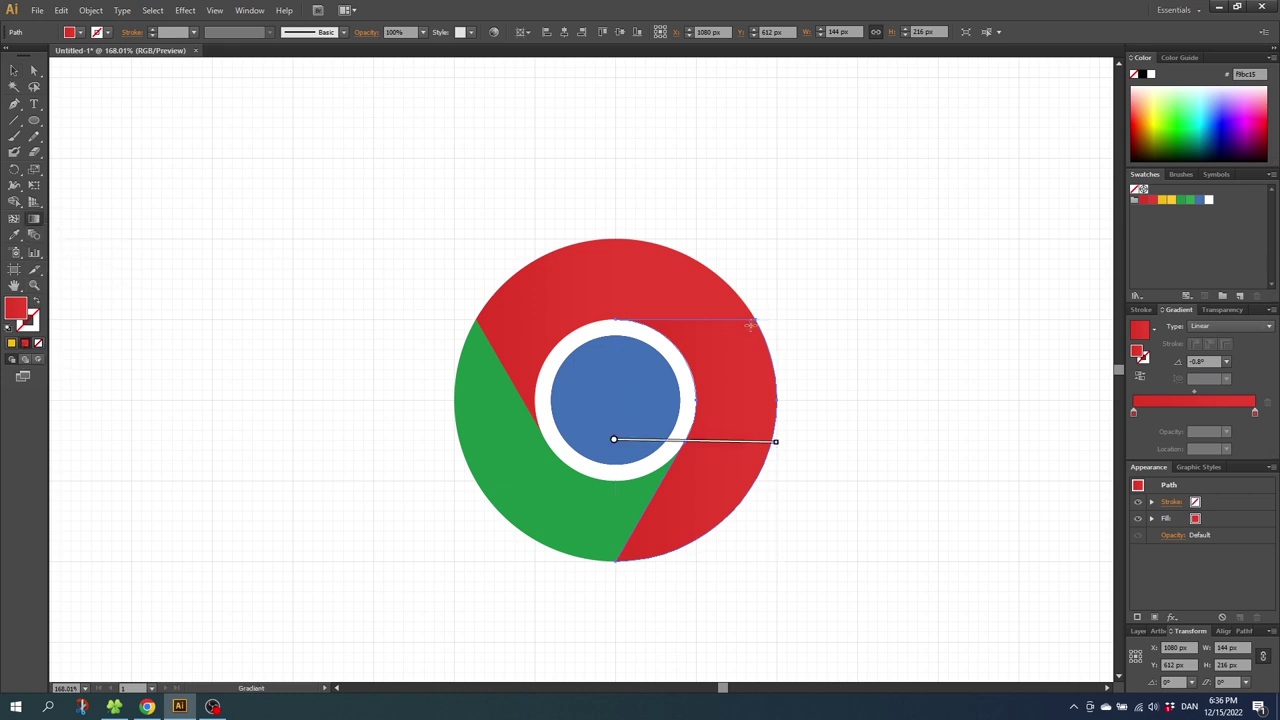
mouse_move(740, 312)
left_mouse_down()
mouse_move(743, 337)
mouse_move(691, 420)
mouse_move(689, 449)
mouse_move(668, 428)
left_mouse_up()
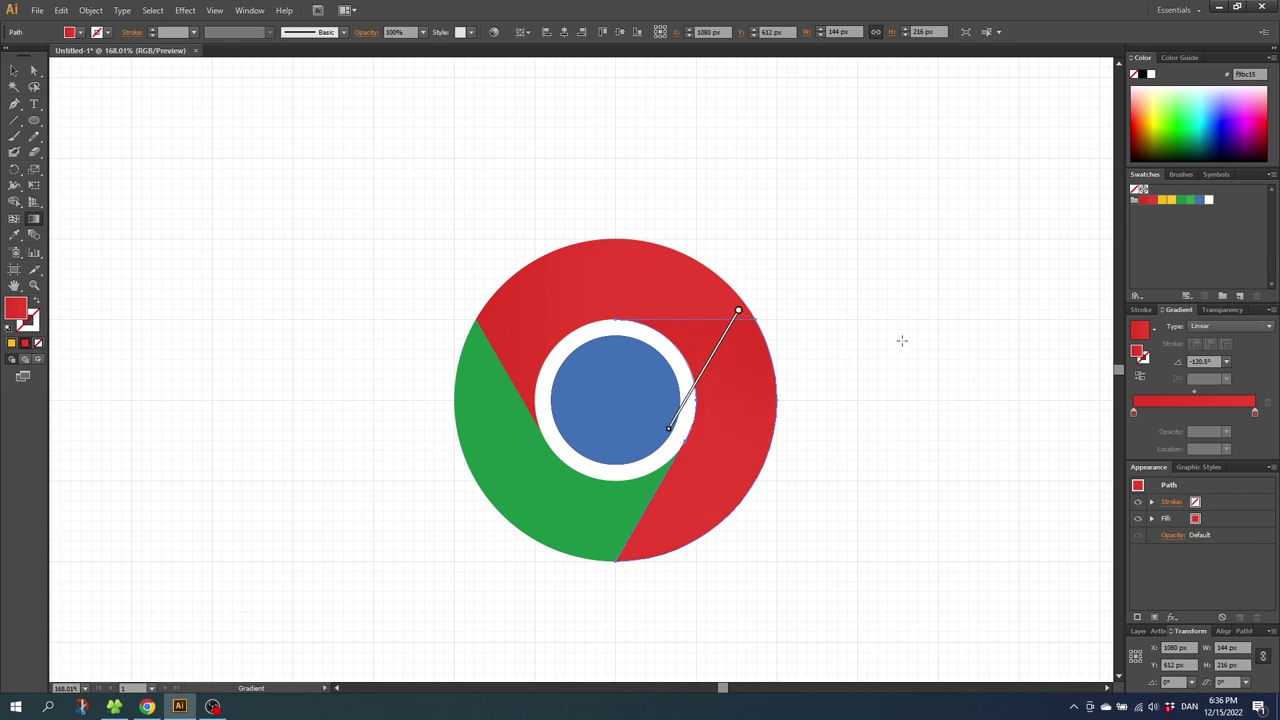
left_click_drag(1163, 200, 1134, 413)
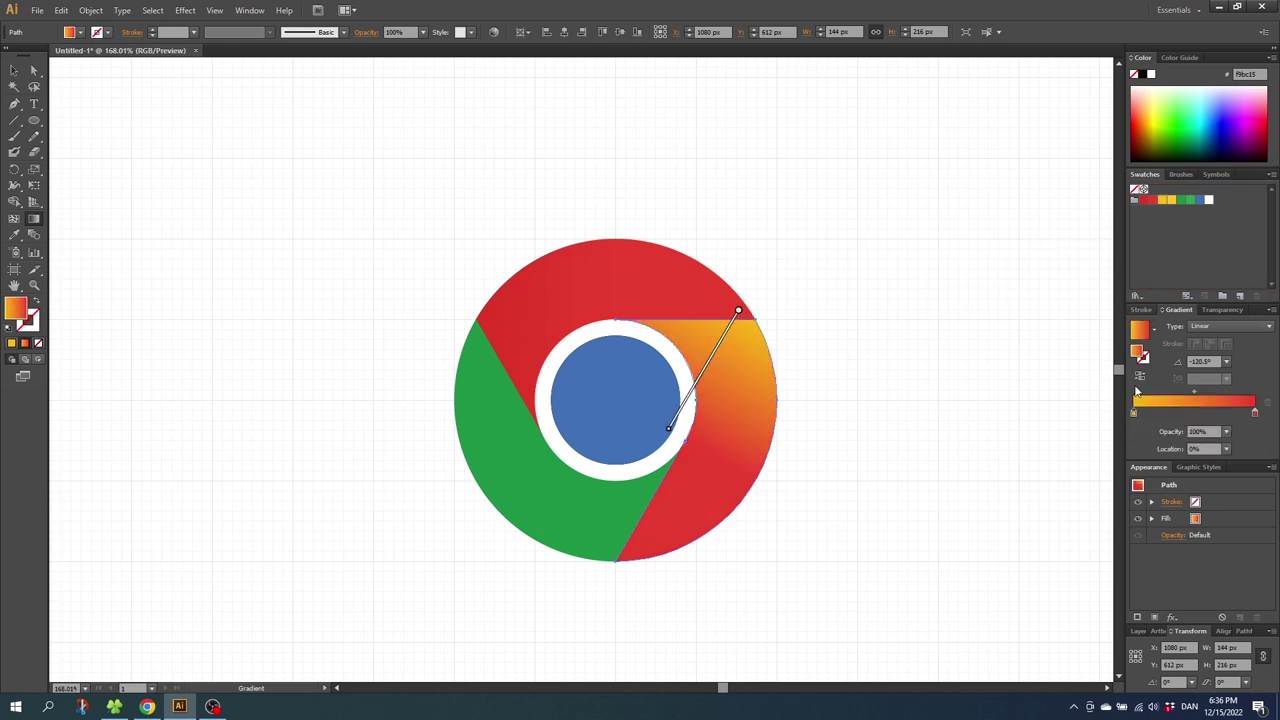
left_click_drag(1172, 200, 1257, 416)
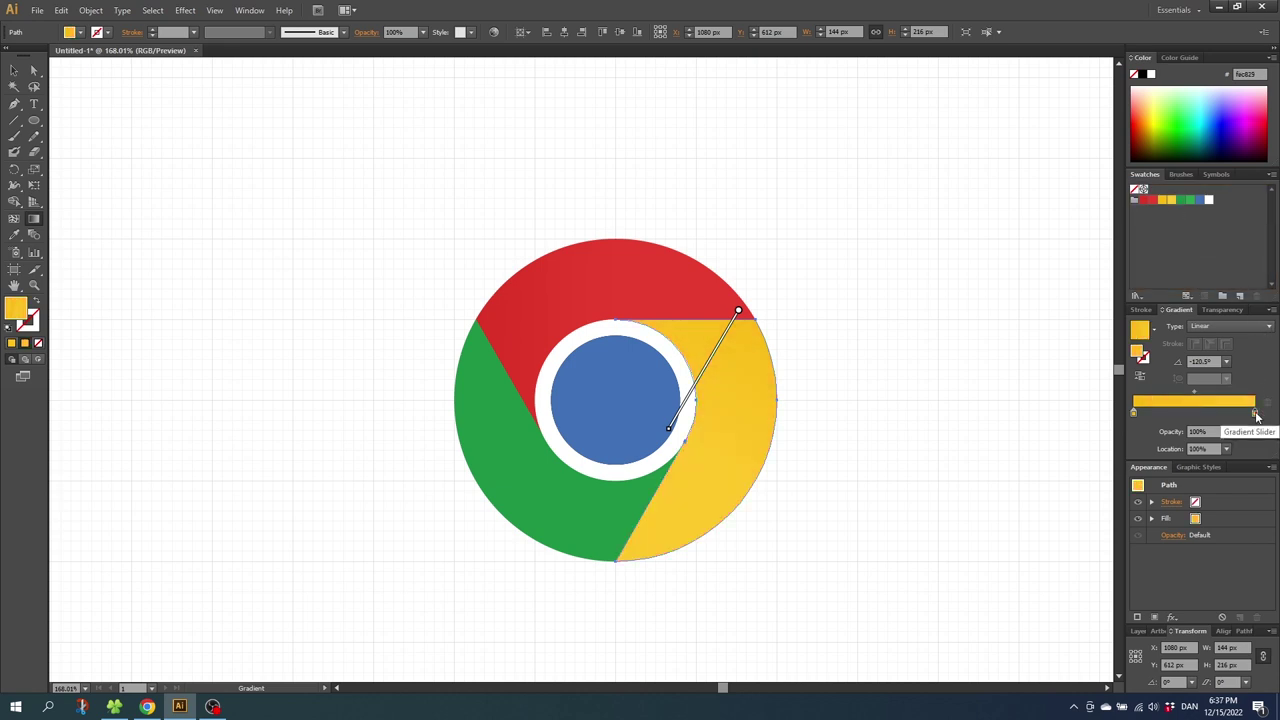
- Give the left segment a green gradient running along its lower edge
left_click(434, 403, "ctrl")
left_click(25, 343)
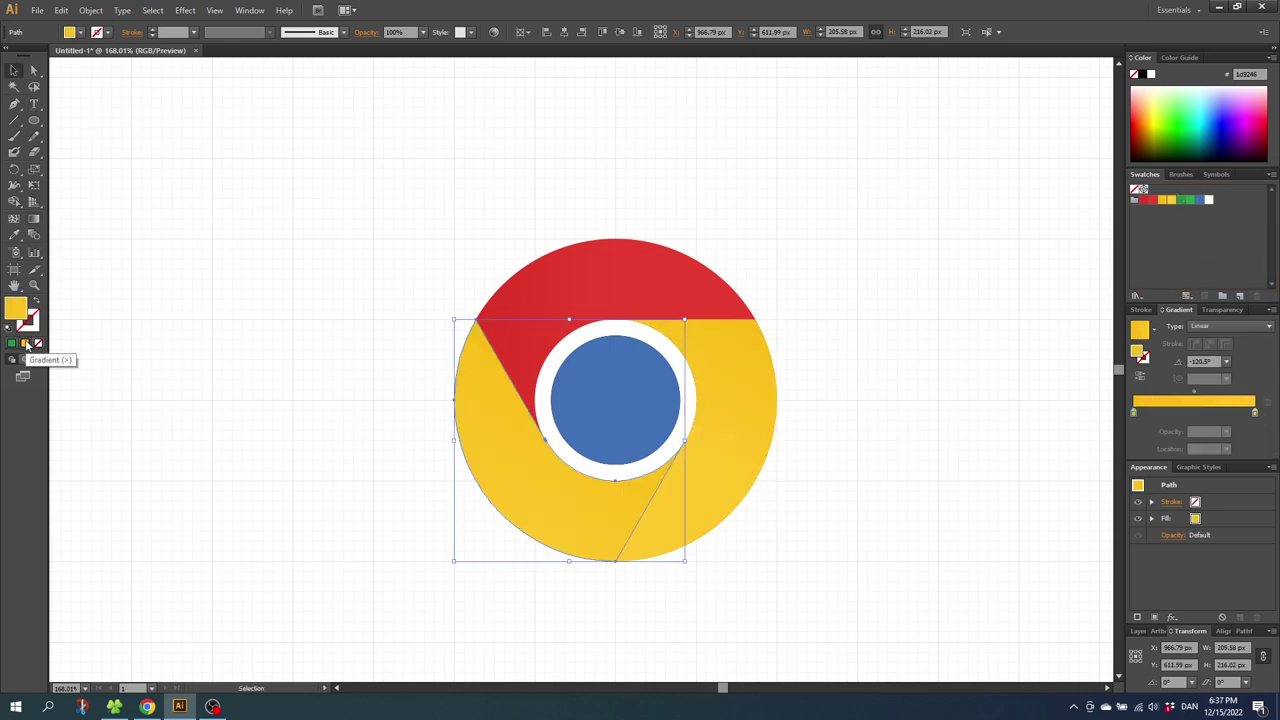
left_click_drag(631, 552, 563, 431)
mouse_move(1185, 199)
left_mouse_down()
mouse_move(1134, 412)
mouse_move(1255, 414)
left_mouse_up()
- Deselect everything by clicking an empty spot beside the logo
left_click(14, 70)
left_click(332, 182)
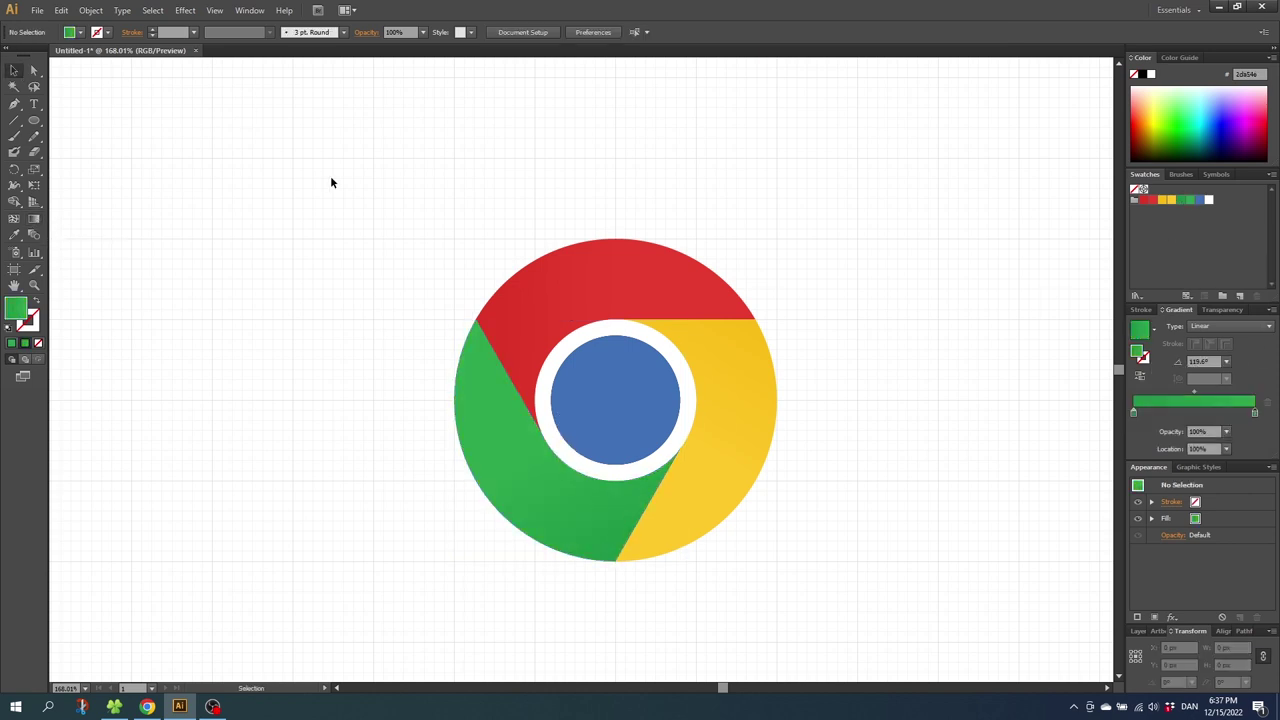